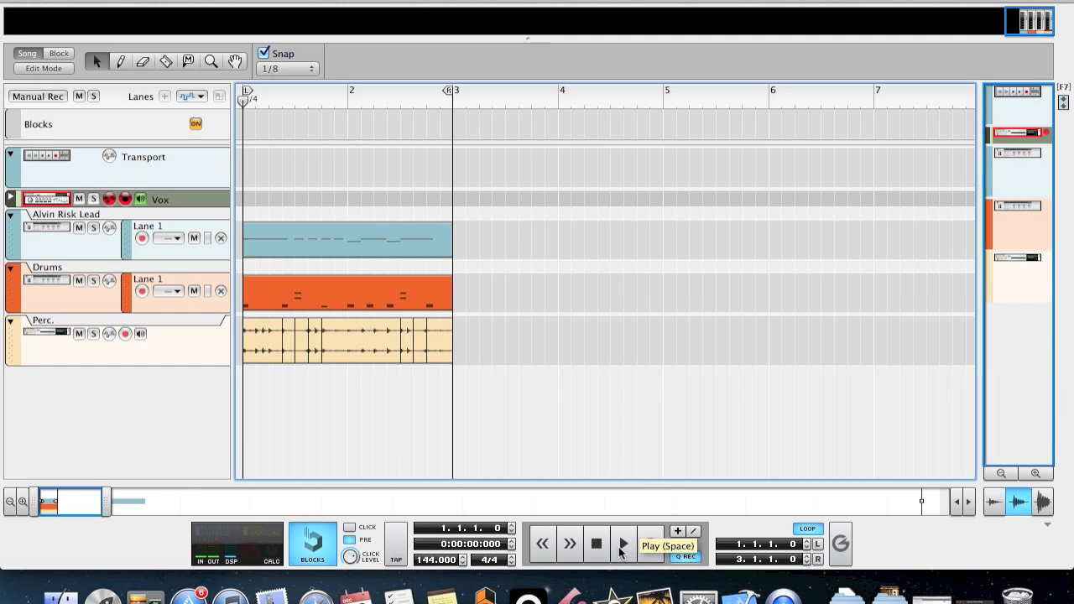
# - Play back the looped two-bar arrangement
pyautogui.click(621, 547)
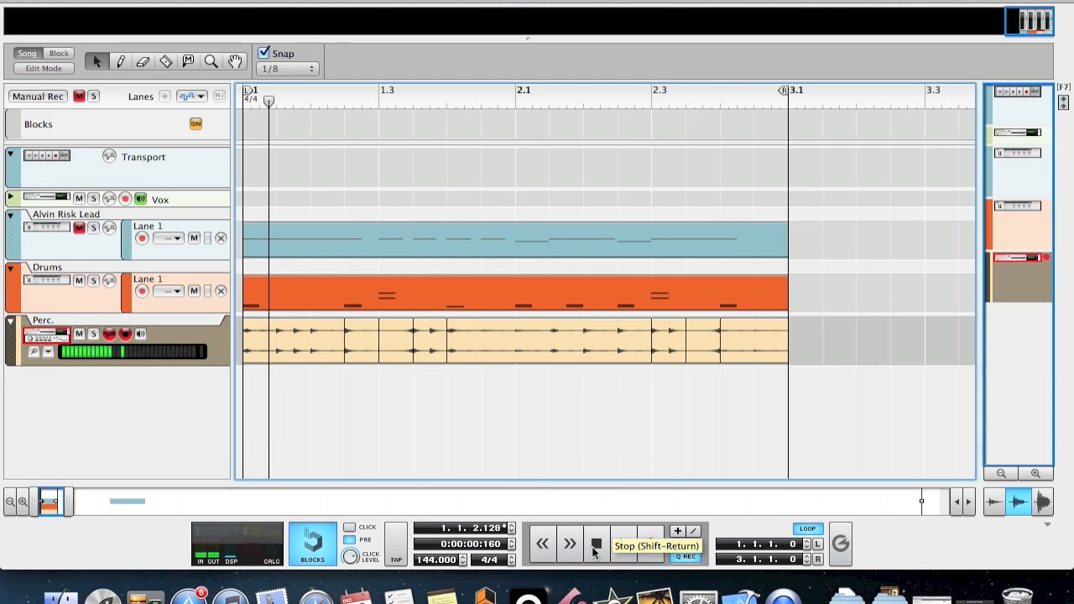
# - Create a Combinator in the rack and add a Line Mixer 6:2 inside it
pyautogui.press('Tab')
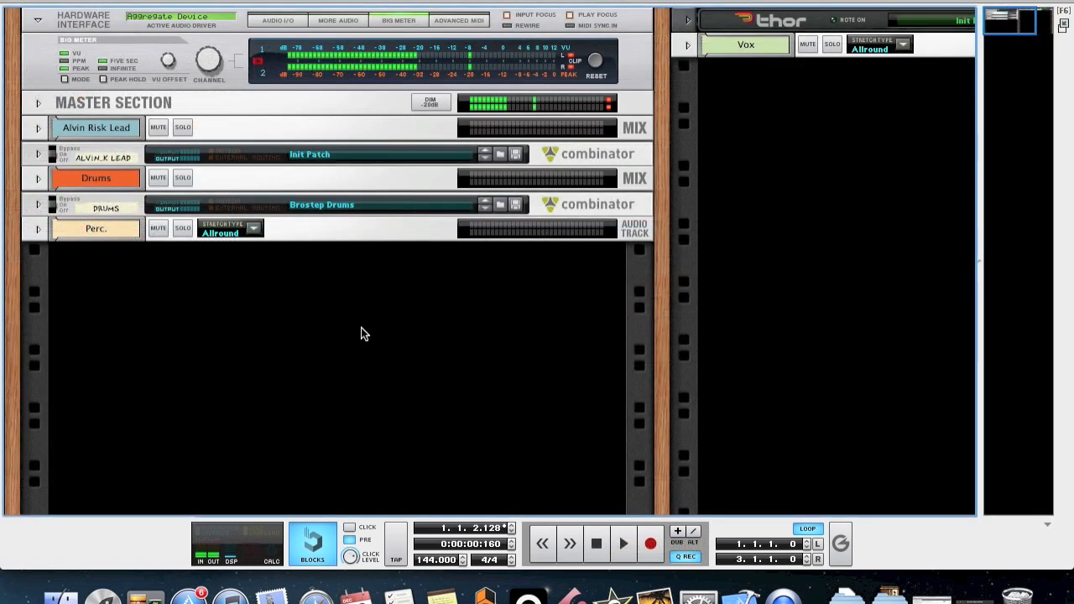
pyautogui.rightClick(361, 326)
pyautogui.moveTo(470, 467)
pyautogui.click(599, 338)
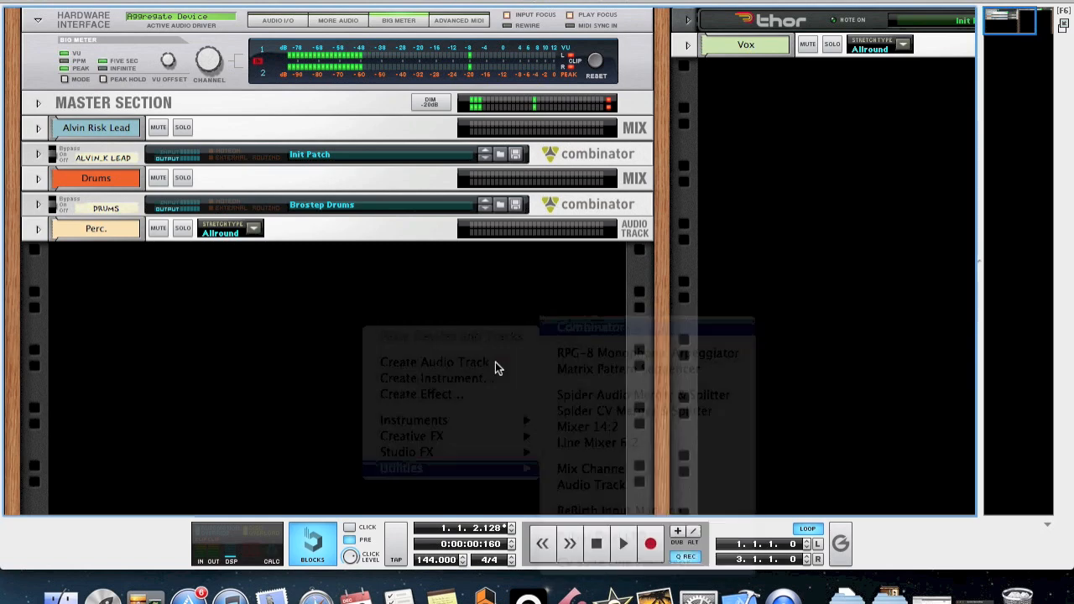
pyautogui.rightClick(378, 336)
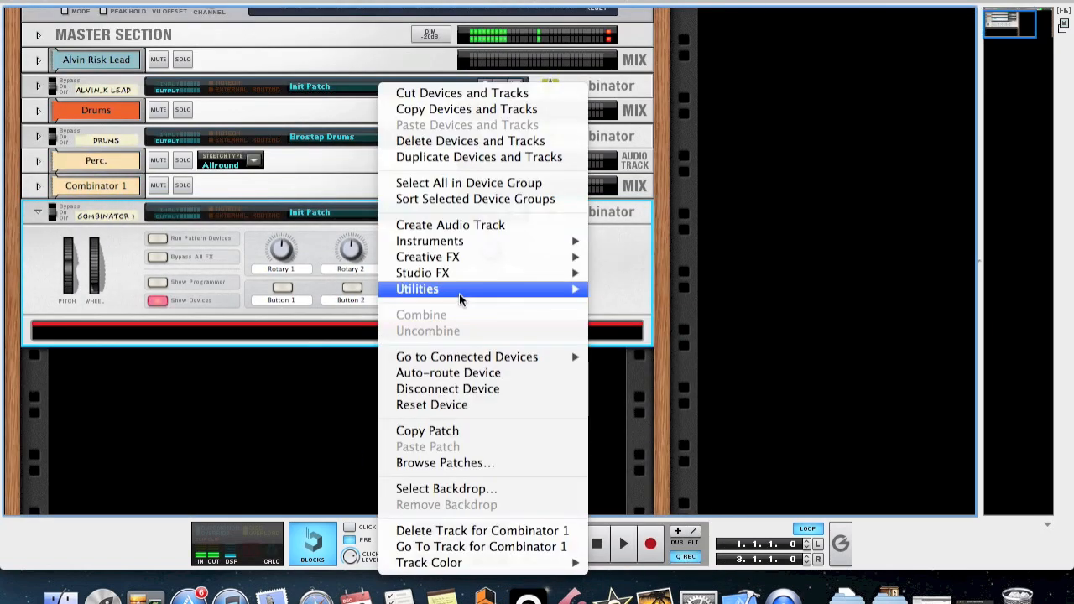
pyautogui.moveTo(463, 294)
pyautogui.click(681, 409)
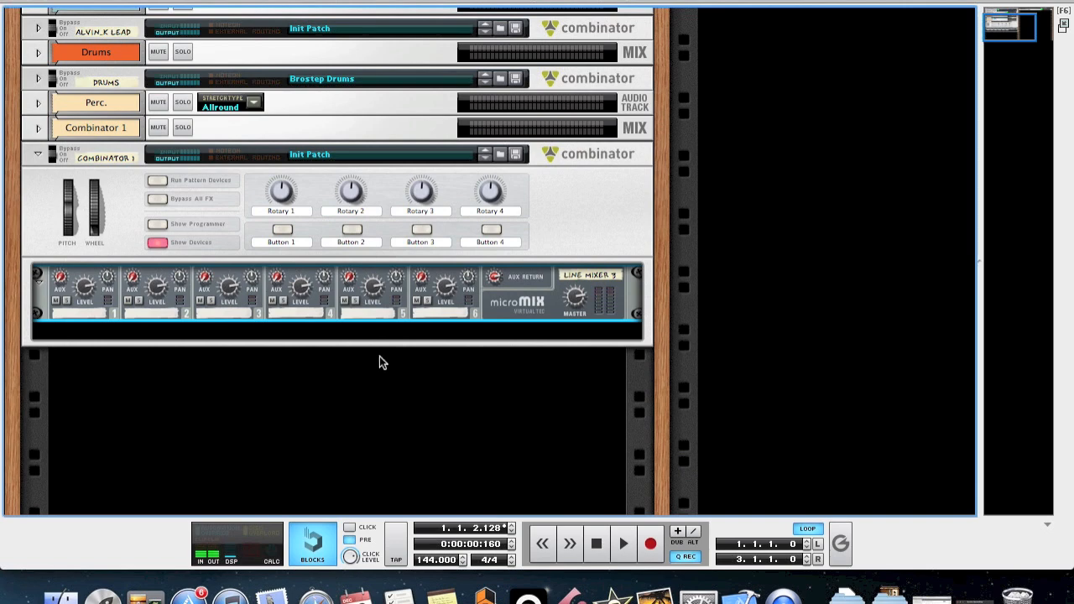
pyautogui.rightClick(387, 342)
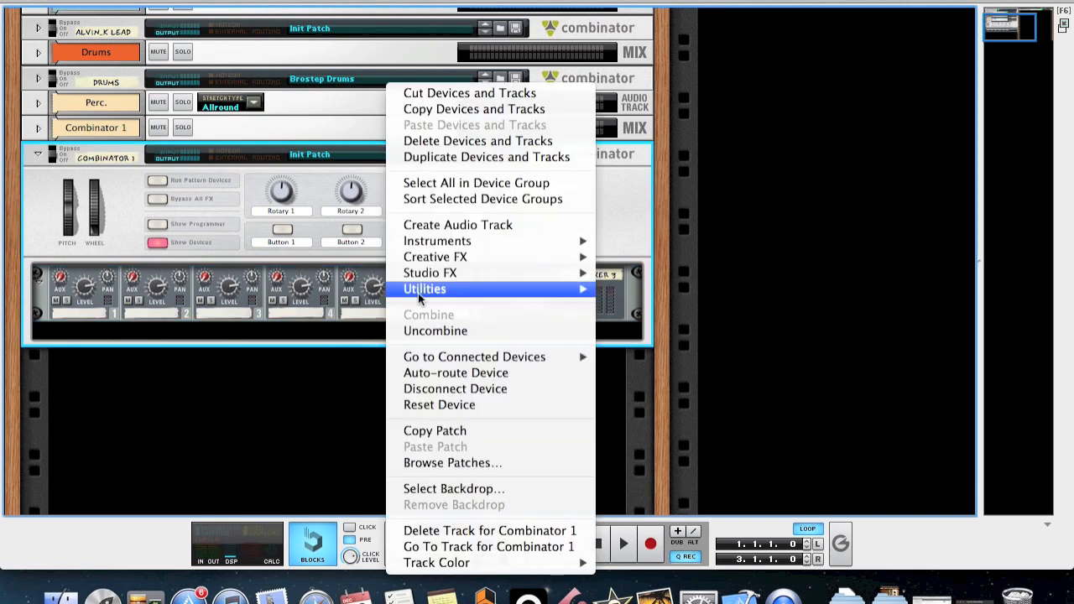
pyautogui.moveTo(437, 244)
pyautogui.click(604, 313)
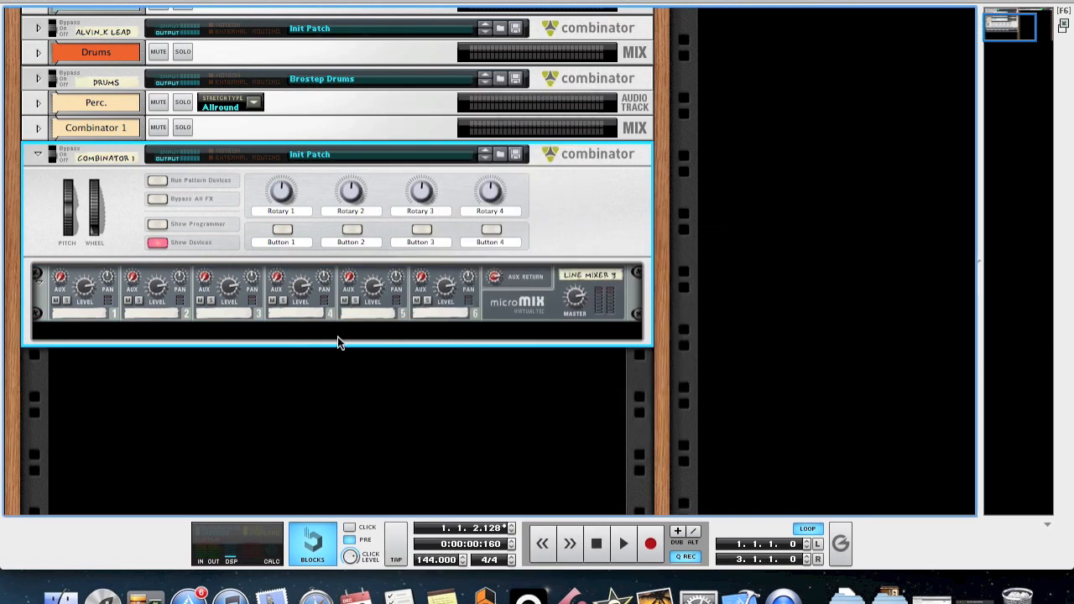
pyautogui.press('super+z')
# - Add a Thor Polysonic Synthesizer inside the new Combinator and reset it to its initial patch
pyautogui.rightClick(363, 329)
pyautogui.moveTo(461, 241)
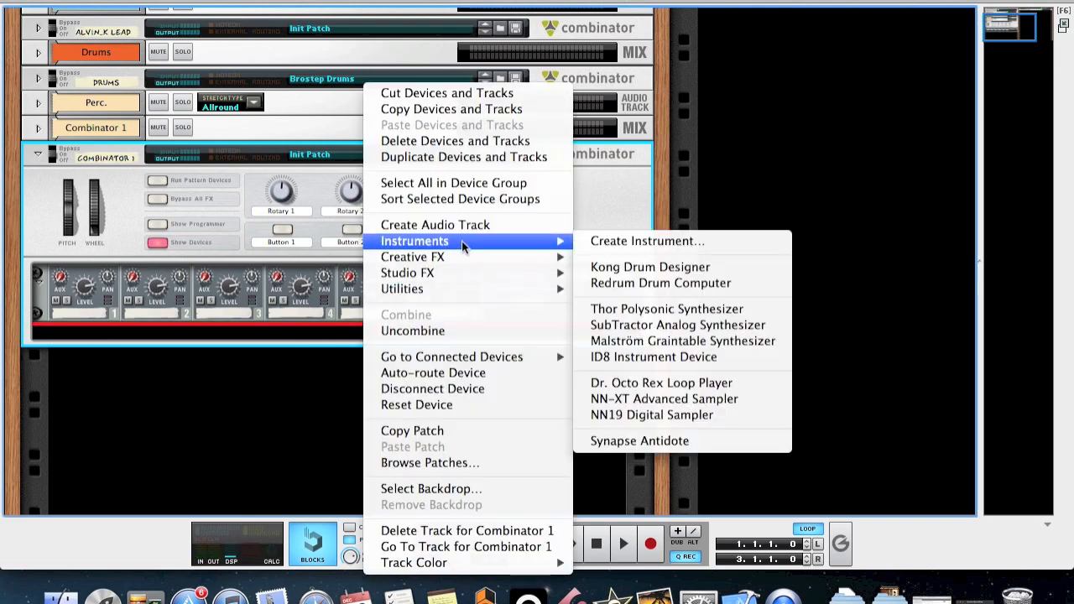
pyautogui.click(649, 308)
pyautogui.rightClick(355, 356)
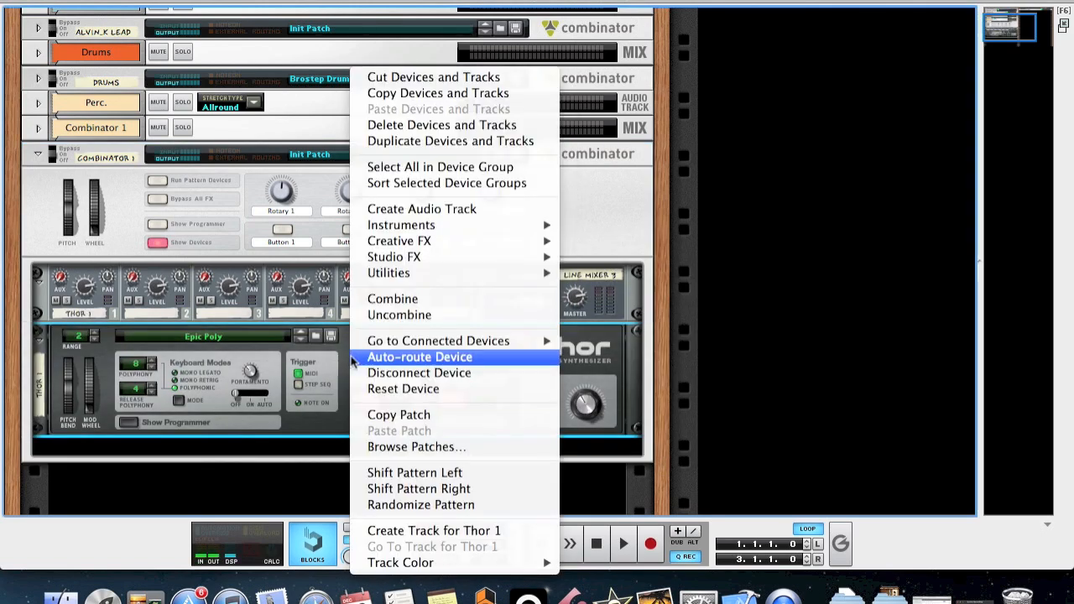
pyautogui.click(415, 389)
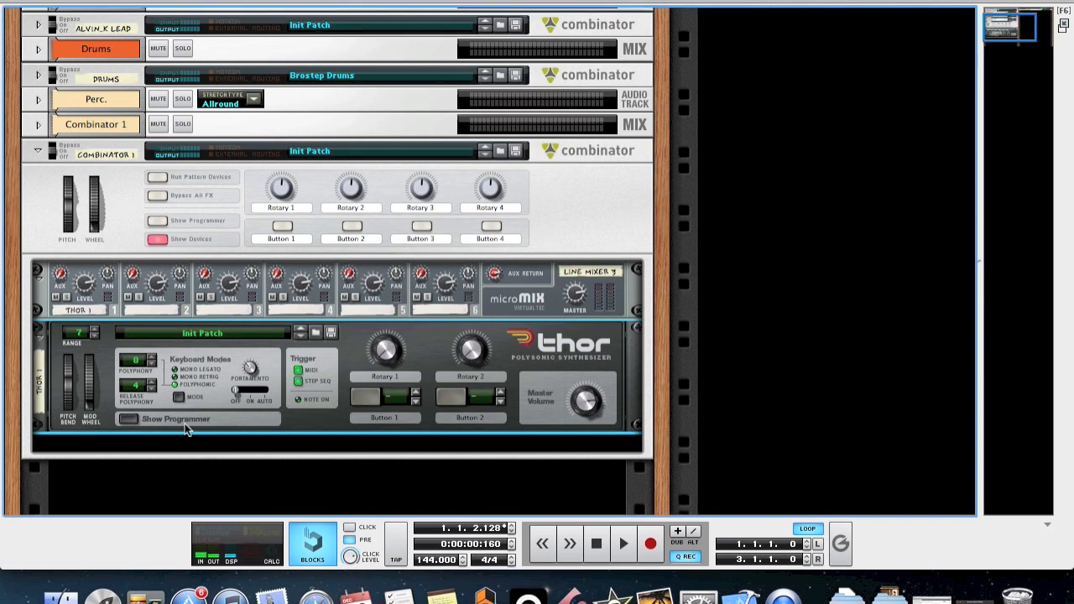
# - Show Thor's programmer and set all three oscillator slots to Multi Oscillator
pyautogui.scroll(-2, 185, 422)
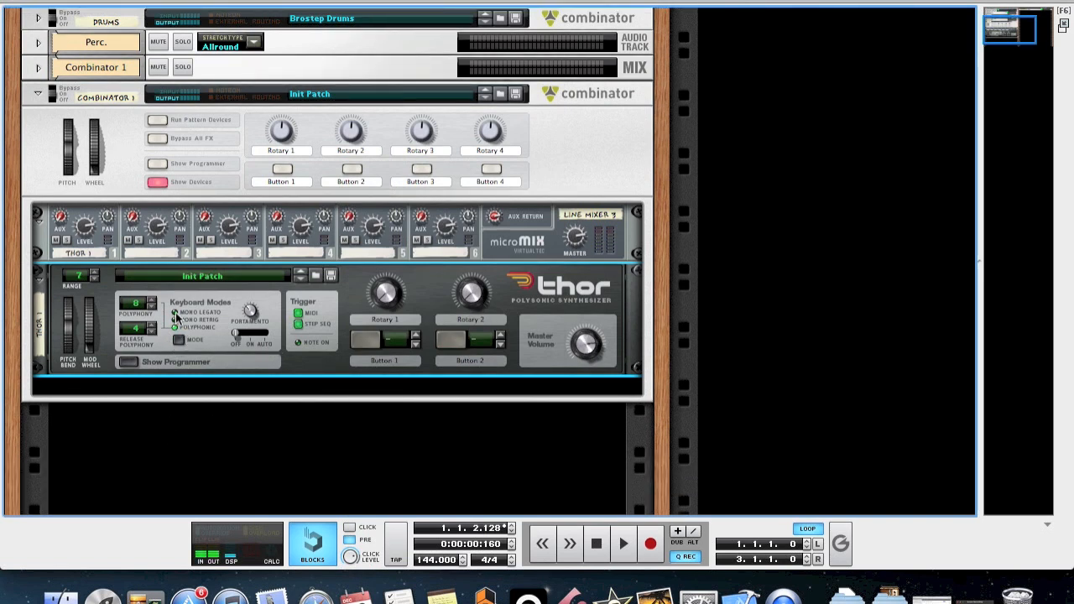
pyautogui.click(129, 362)
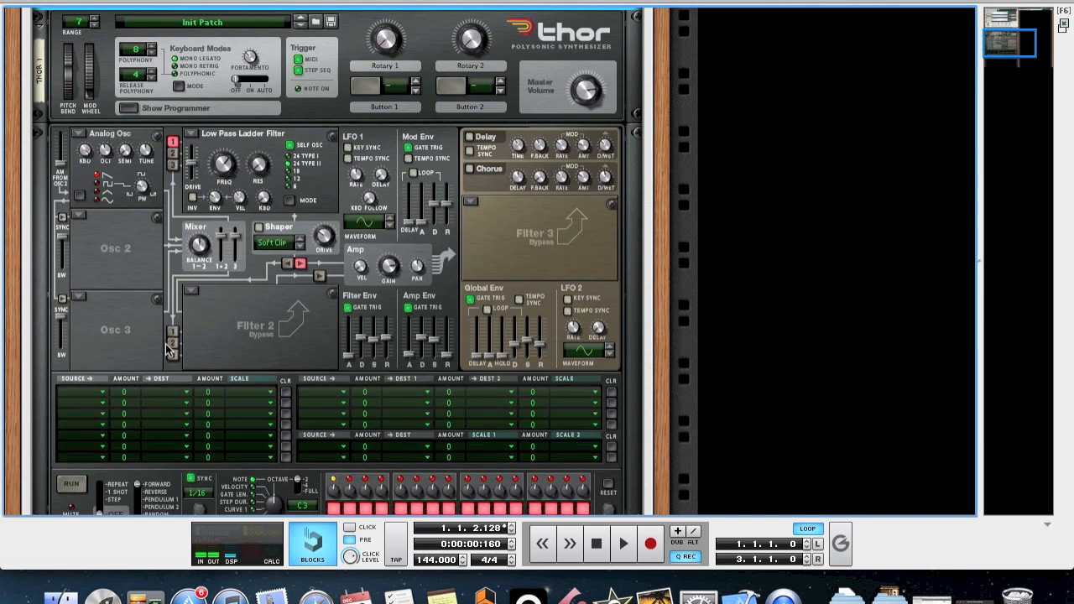
pyautogui.click(87, 134)
pyautogui.click(134, 210)
pyautogui.click(80, 217)
pyautogui.click(134, 185)
pyautogui.click(83, 297)
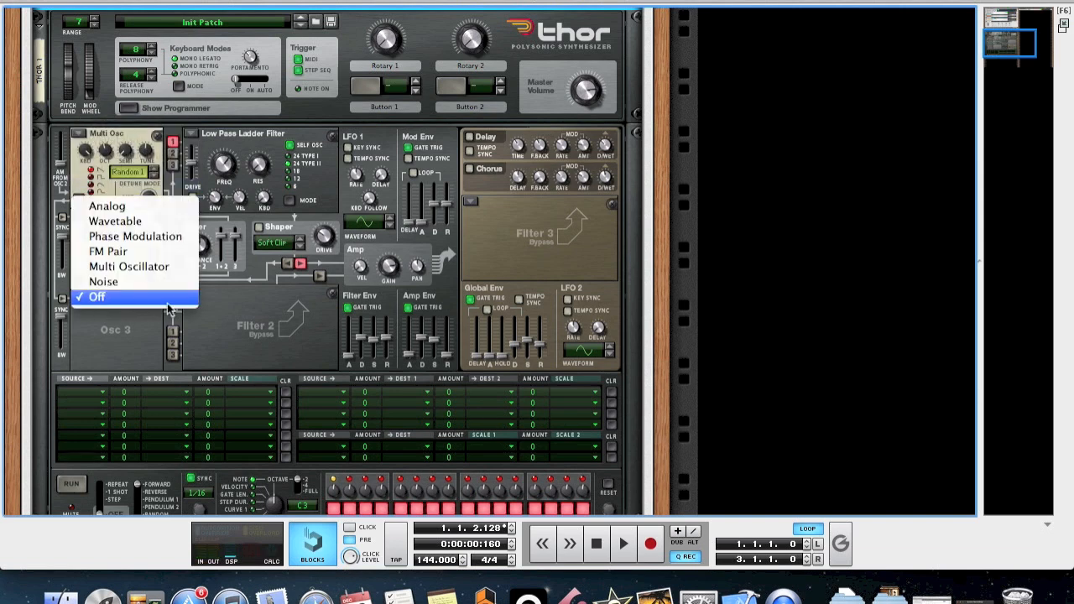
pyautogui.click(157, 267)
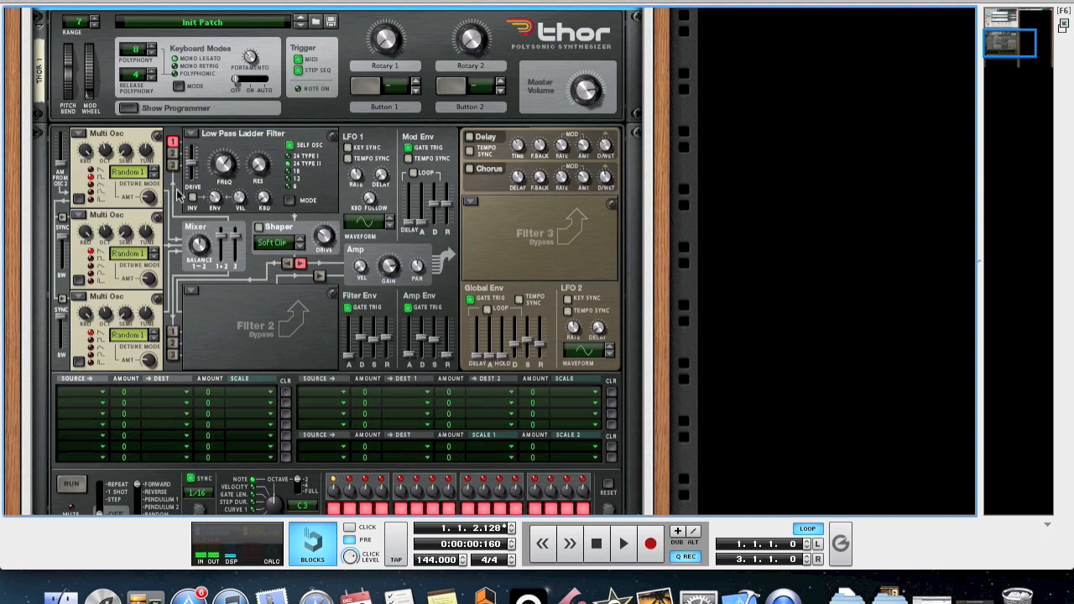
# - Detune Thor's three oscillators, with Osc 2's tune at 12 and Osc 3's detune mode set to Random 2
pyautogui.moveTo(152, 202); pyautogui.dragTo(156, 193)
pyautogui.moveTo(146, 237); pyautogui.dragTo(148, 232)
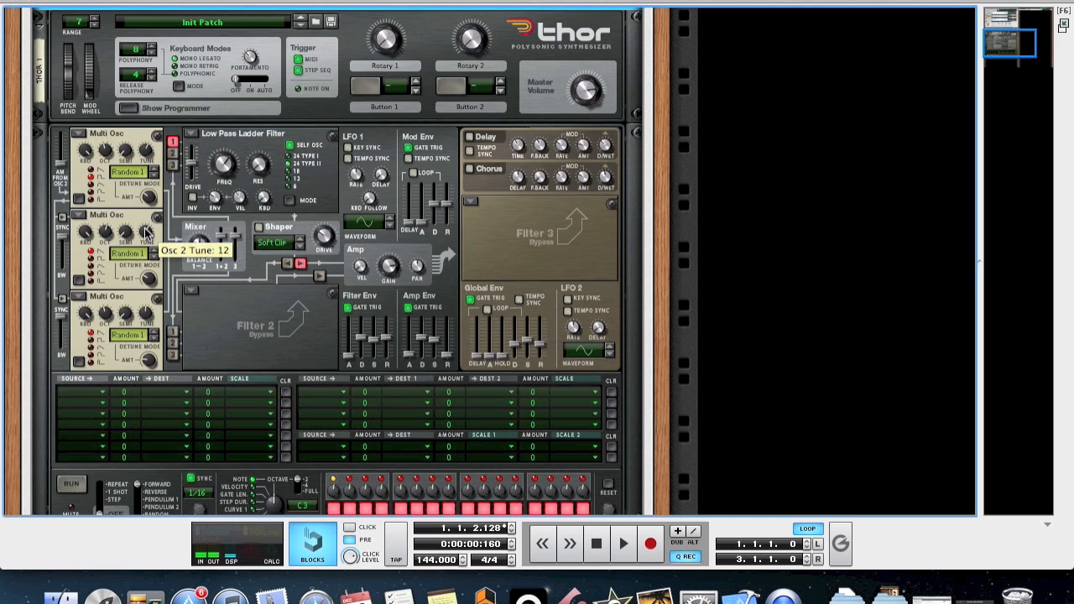
pyautogui.click(154, 339)
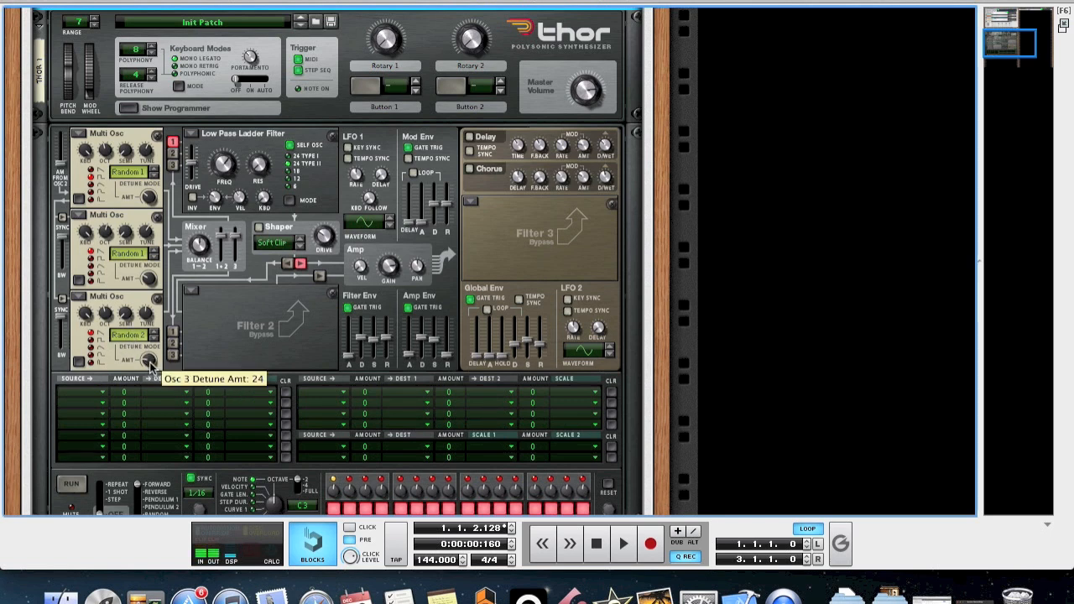
pyautogui.moveTo(151, 362); pyautogui.dragTo(153, 359)
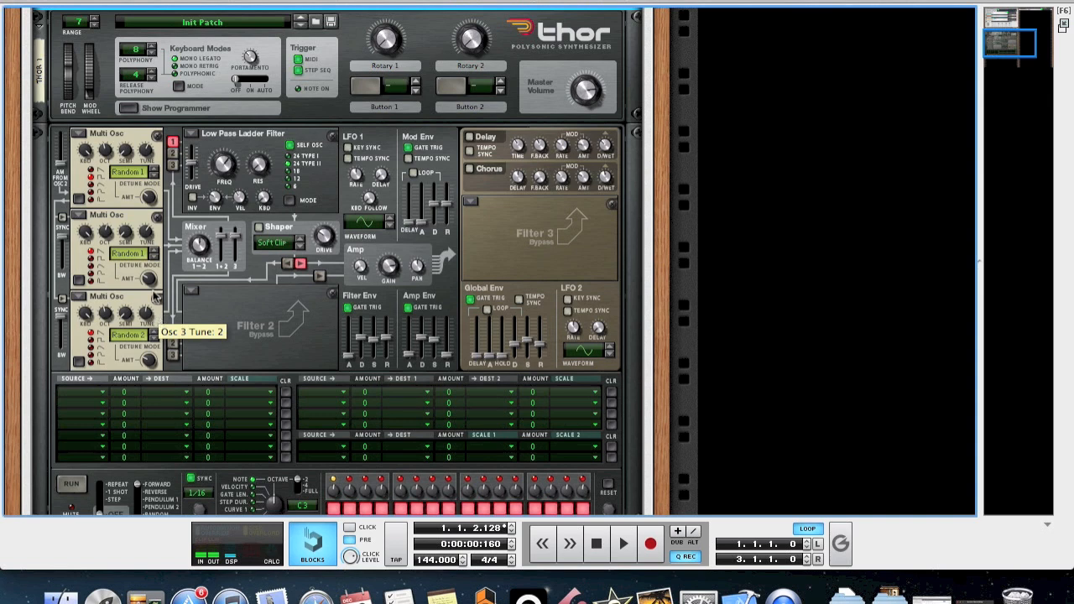
# - Route oscillators 2 and 3 into the Low Pass Ladder Filter and adjust the filter's drive
pyautogui.click(175, 155)
pyautogui.click(172, 165)
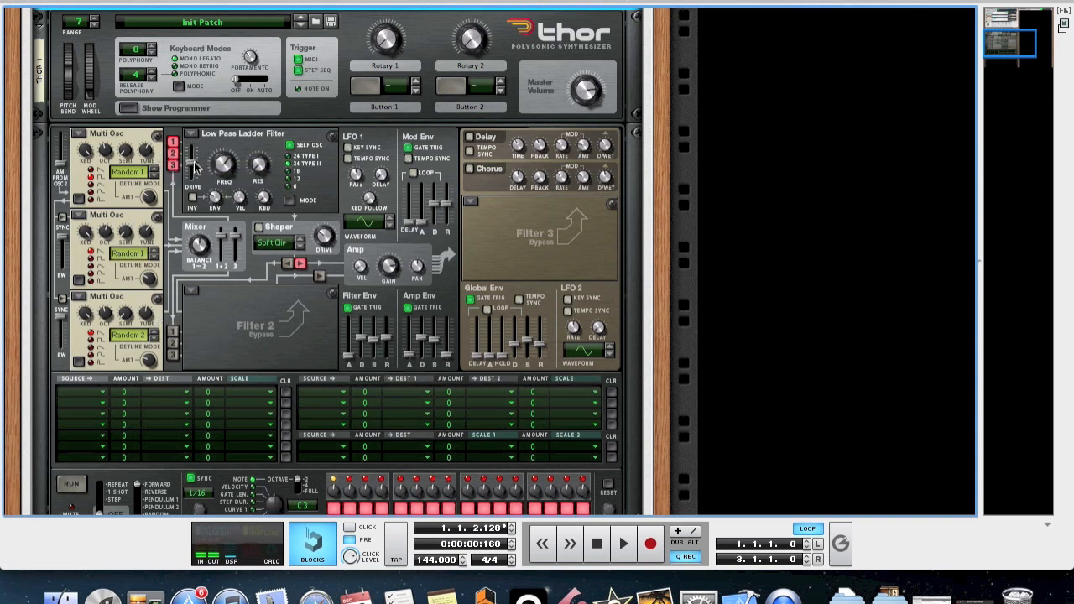
pyautogui.moveTo(194, 167); pyautogui.dragTo(198, 167)
pyautogui.moveTo(204, 253)
pyautogui.moveTo(222, 237)
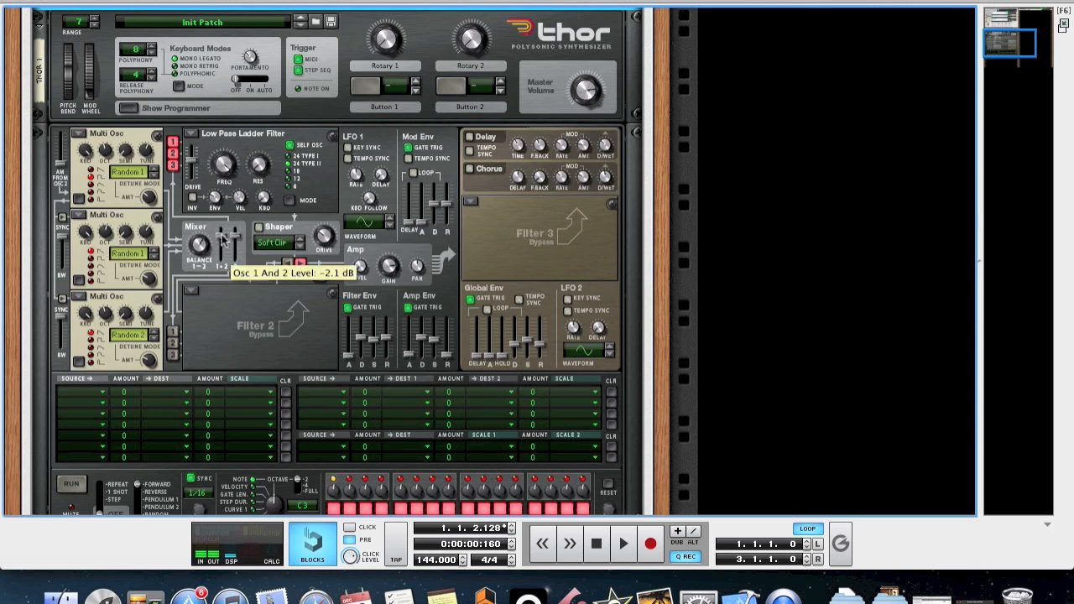
# - Enable Thor's Shaper with the Hard Clip type
pyautogui.click(284, 244)
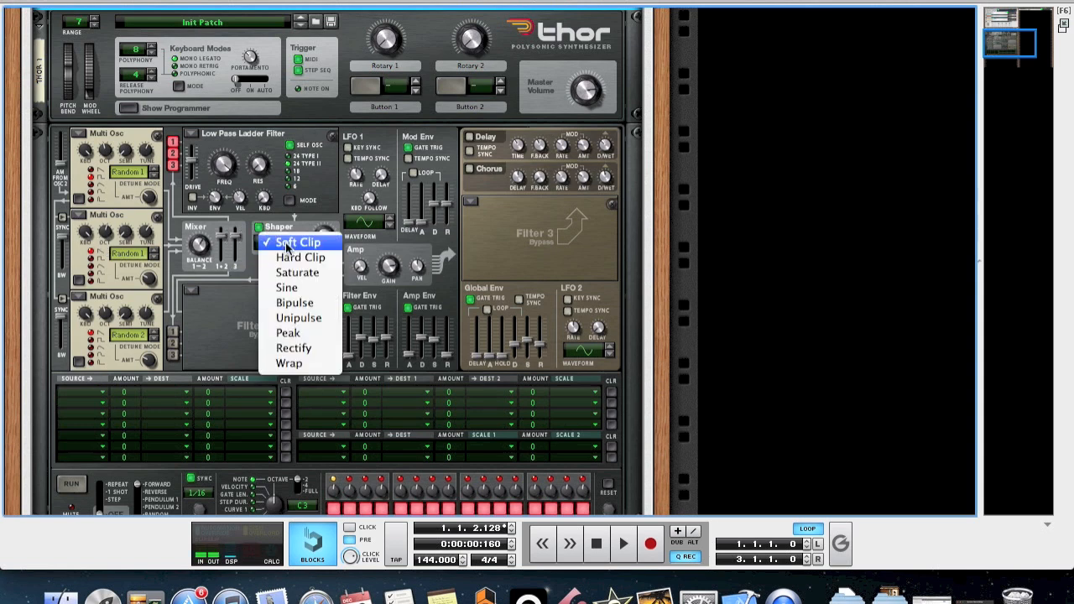
pyautogui.click(300, 257)
pyautogui.moveTo(327, 240)
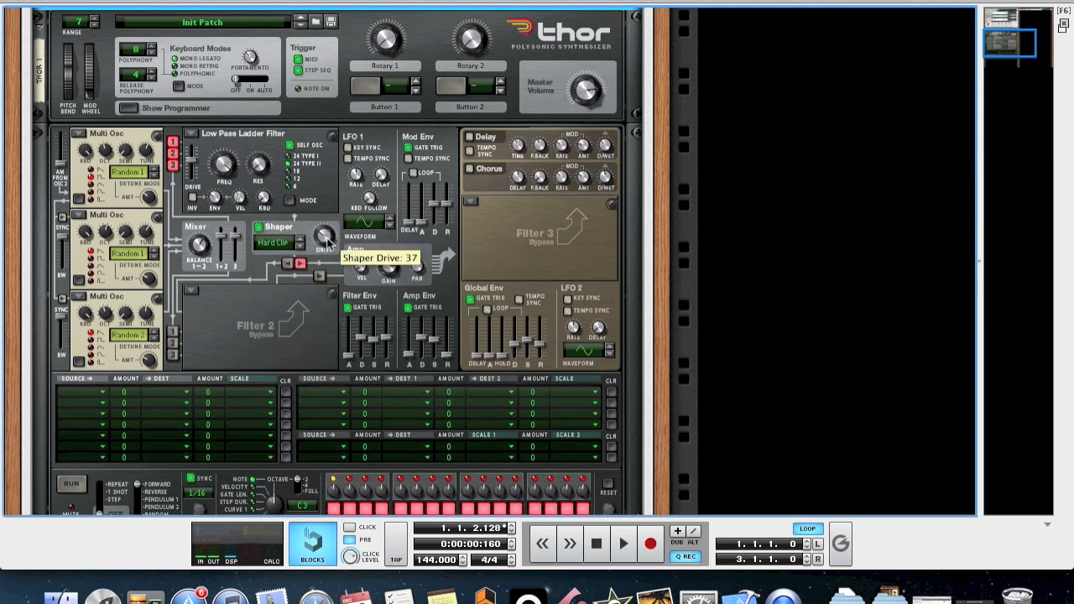
pyautogui.scroll(2, 328, 241)
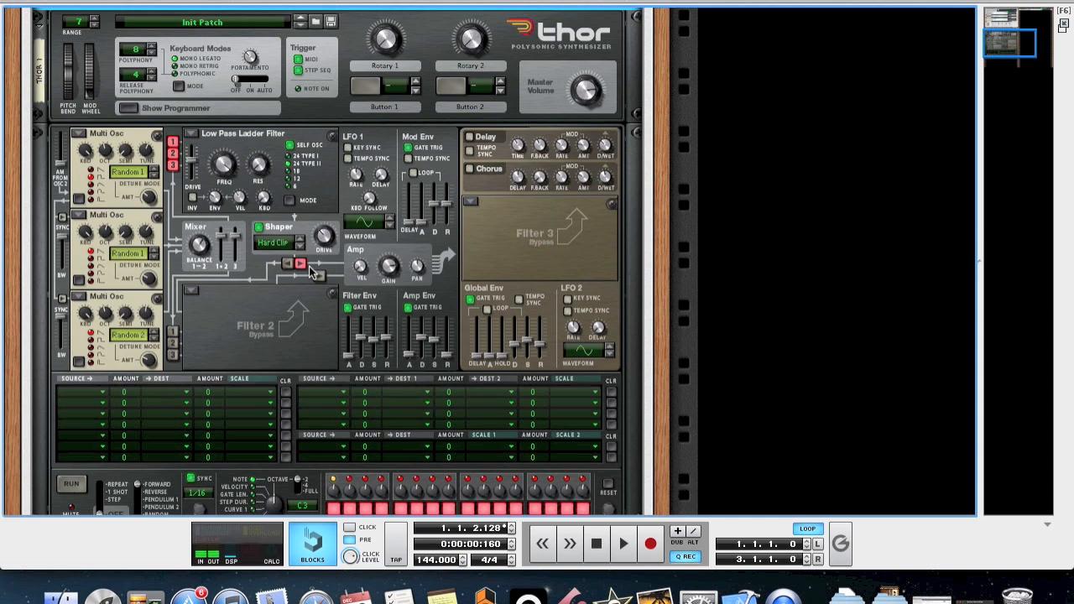
# - Set Mod Env as the source of the first three modulation matrix rows
pyautogui.scroll(-2, 252, 310)
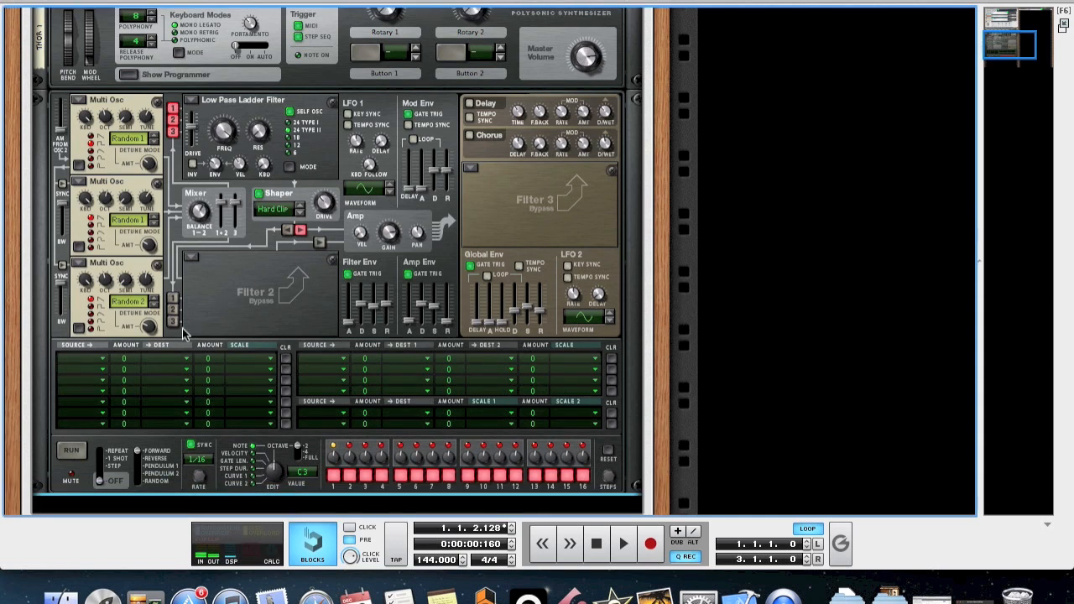
pyautogui.click(81, 359)
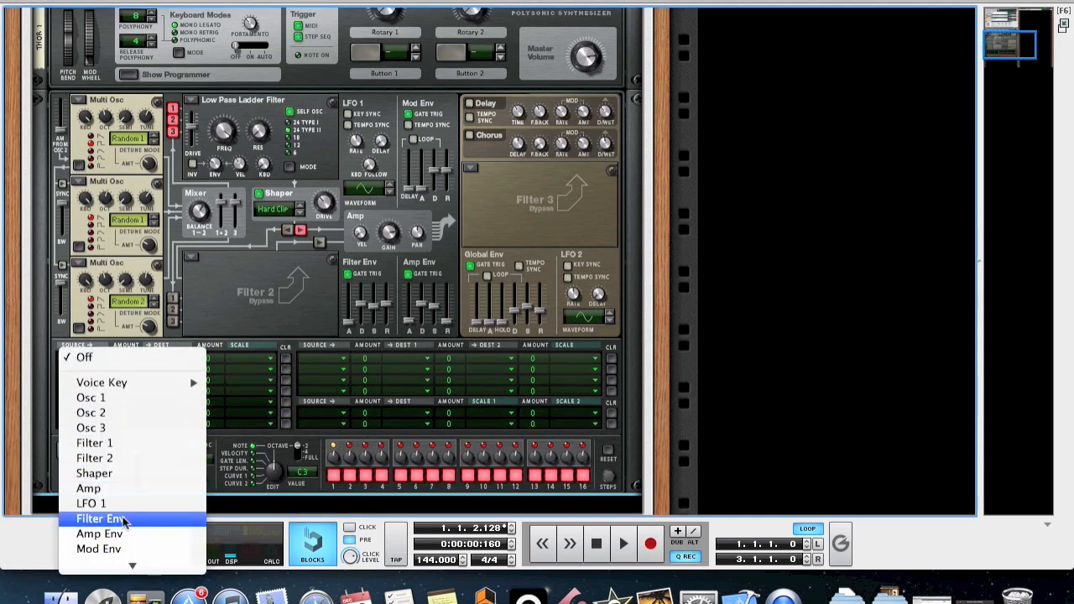
pyautogui.click(106, 549)
pyautogui.click(77, 370)
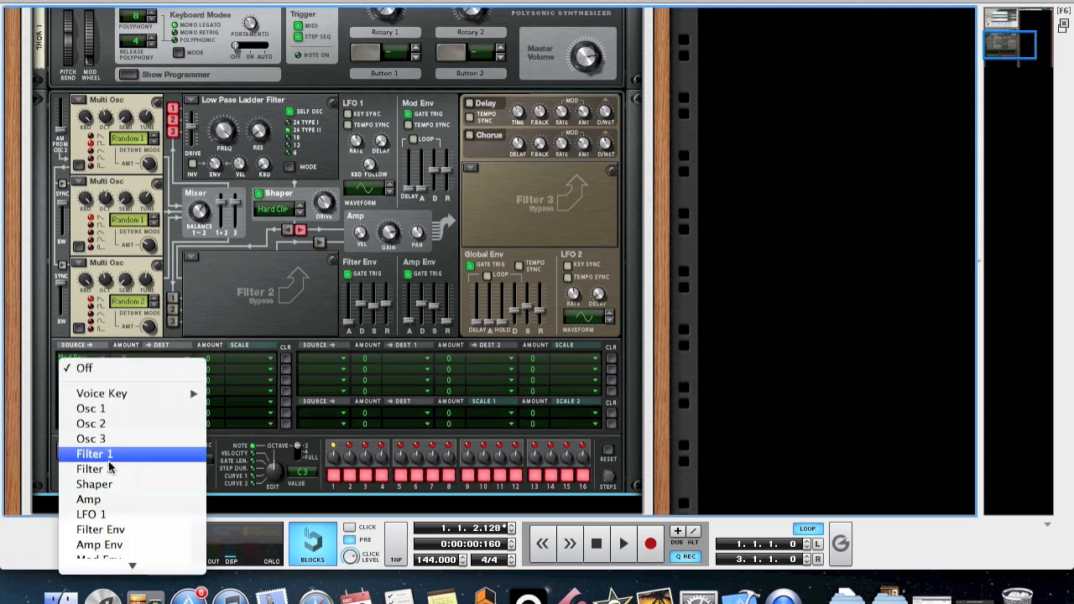
pyautogui.click(105, 485)
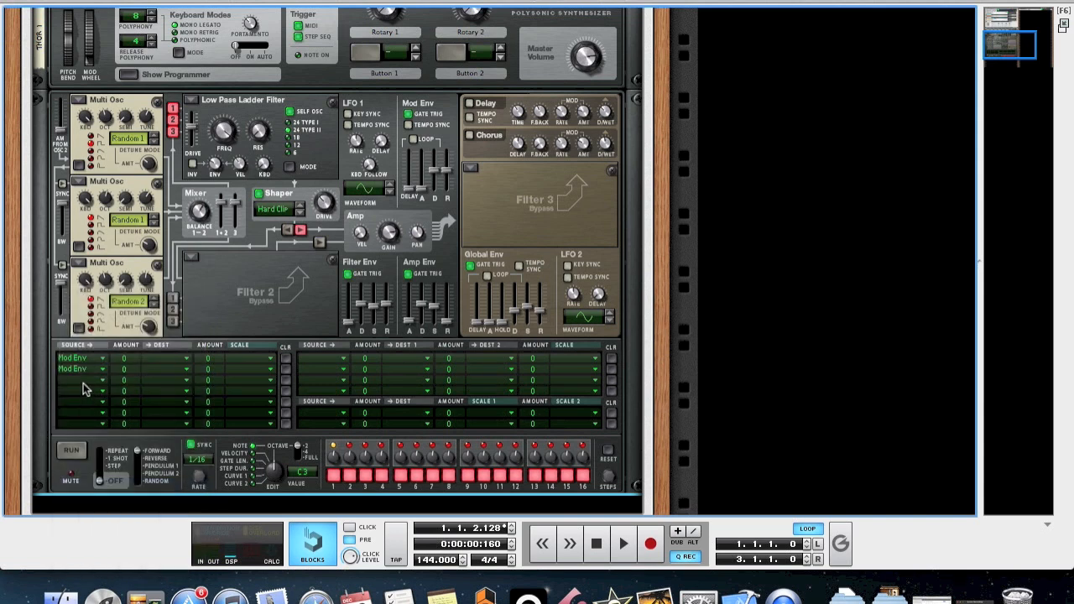
pyautogui.click(83, 383)
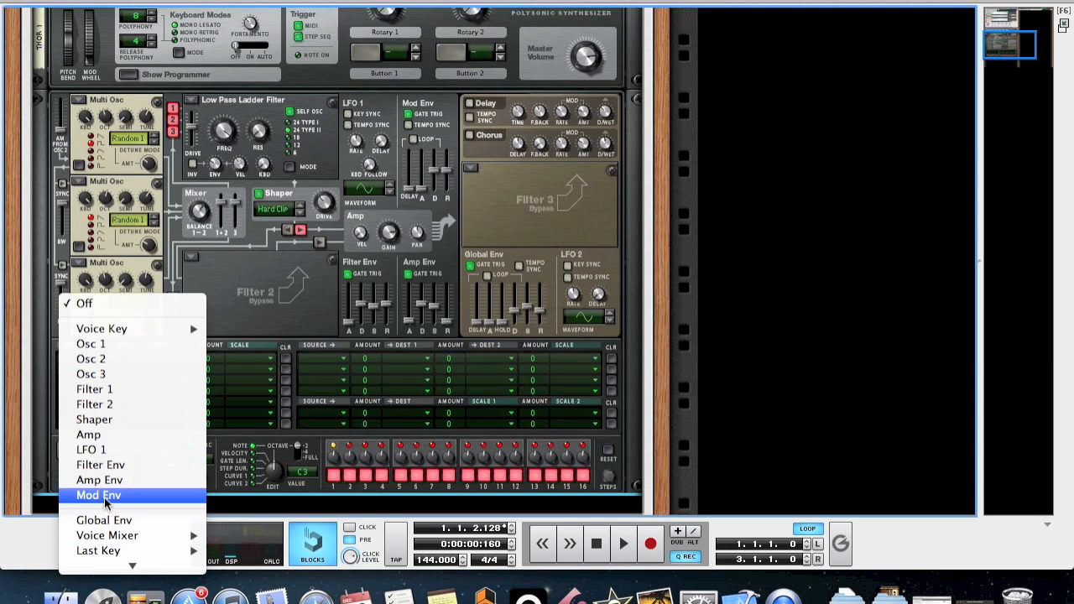
pyautogui.click(105, 502)
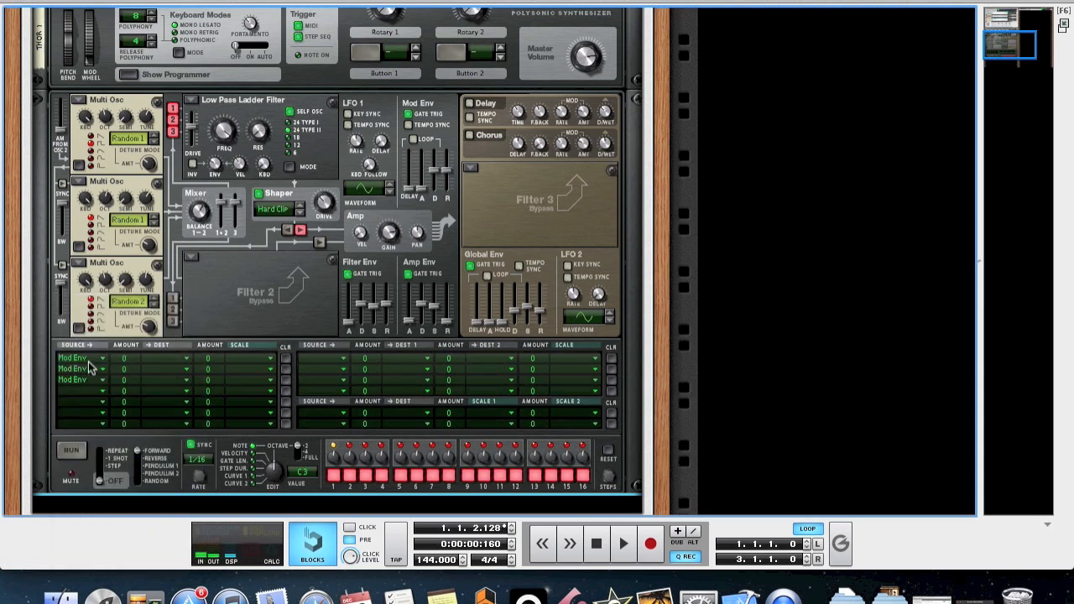
# - Set the destinations of the three Mod Env rows to Osc 1 Pitch, Osc 2 Pitch and Osc 3 Pitch
pyautogui.click(167, 361)
pyautogui.moveTo(209, 382)
pyautogui.click(321, 382)
pyautogui.click(155, 369)
pyautogui.moveTo(261, 408)
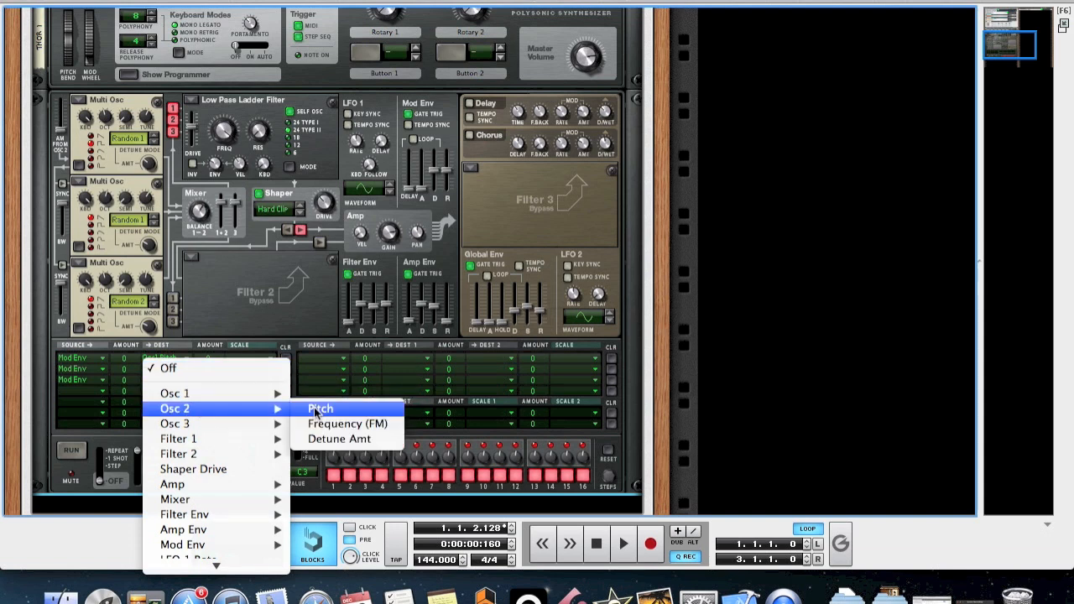
pyautogui.click(319, 410)
pyautogui.click(153, 381)
pyautogui.moveTo(214, 436)
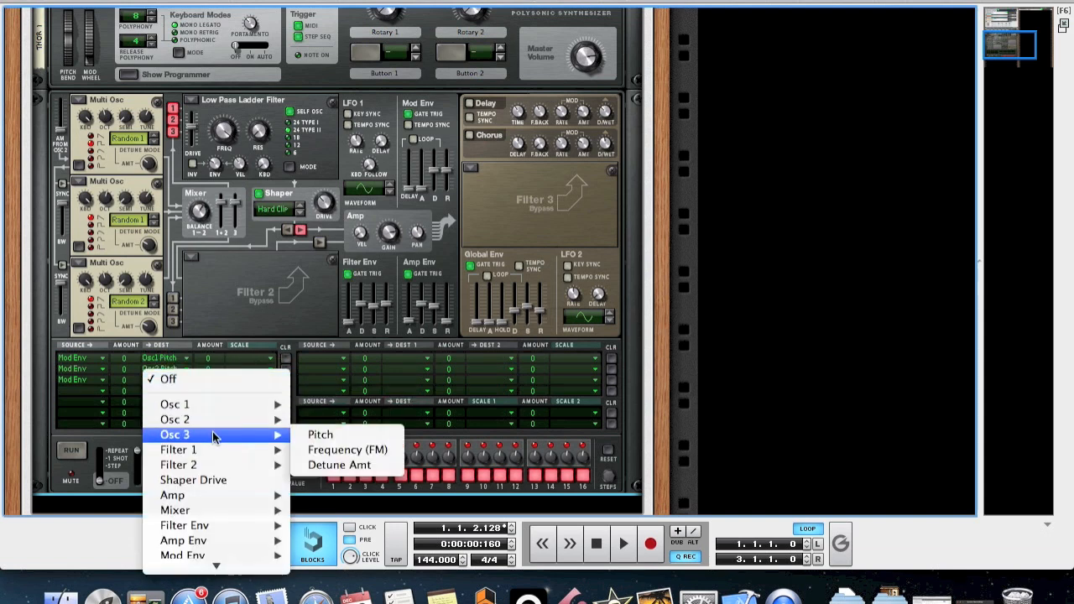
pyautogui.click(340, 436)
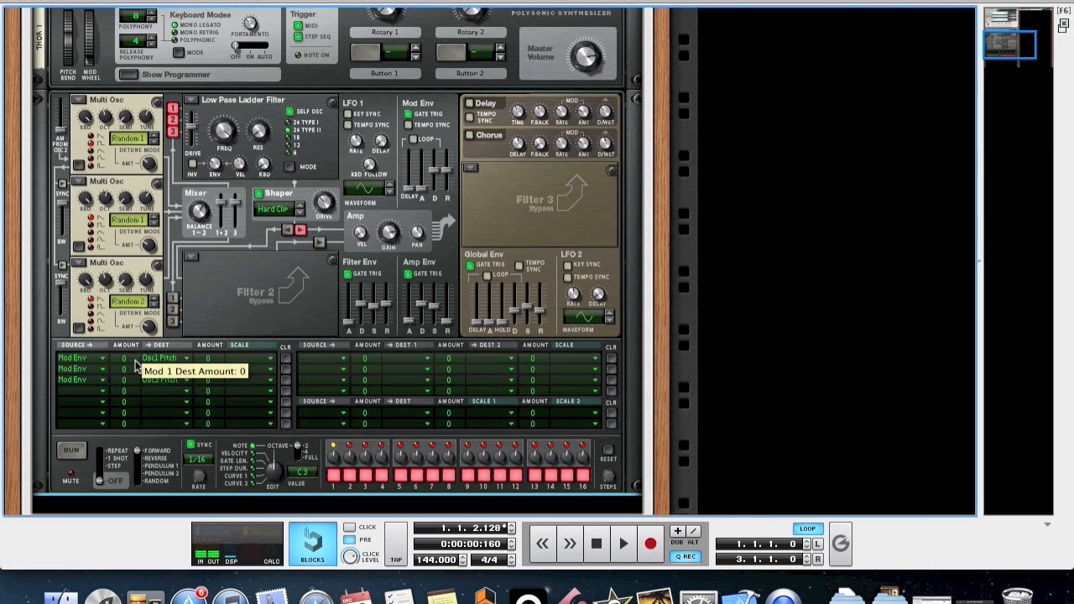
# - Set the three pitch modulation amounts to 47 and tempo-sync the Mod Env with a 4/4 decay and release 0
pyautogui.moveTo(138, 360); pyautogui.dragTo(137, 370)
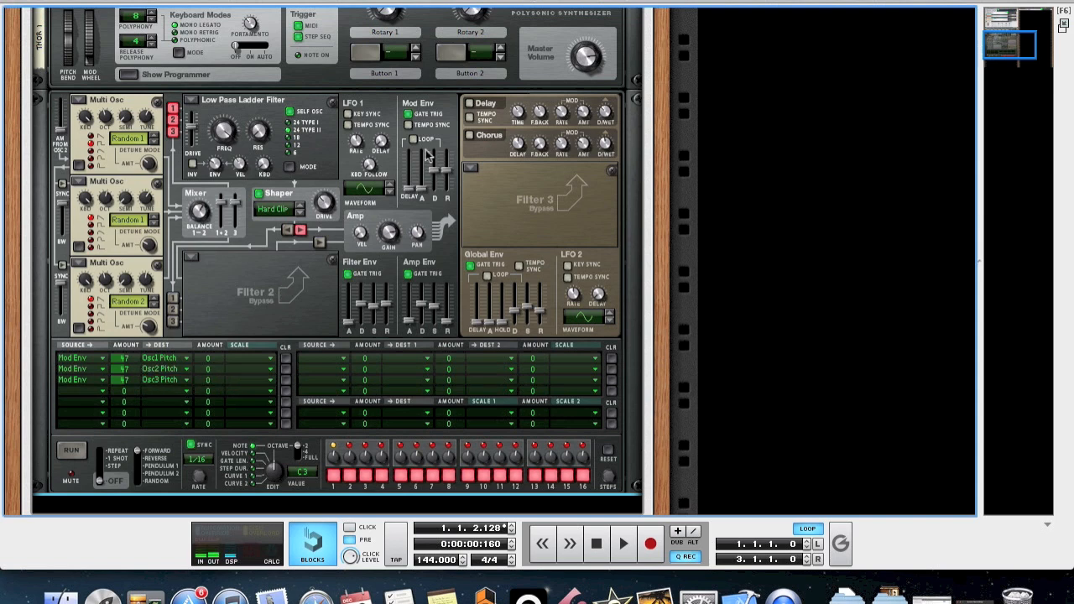
pyautogui.click(409, 125)
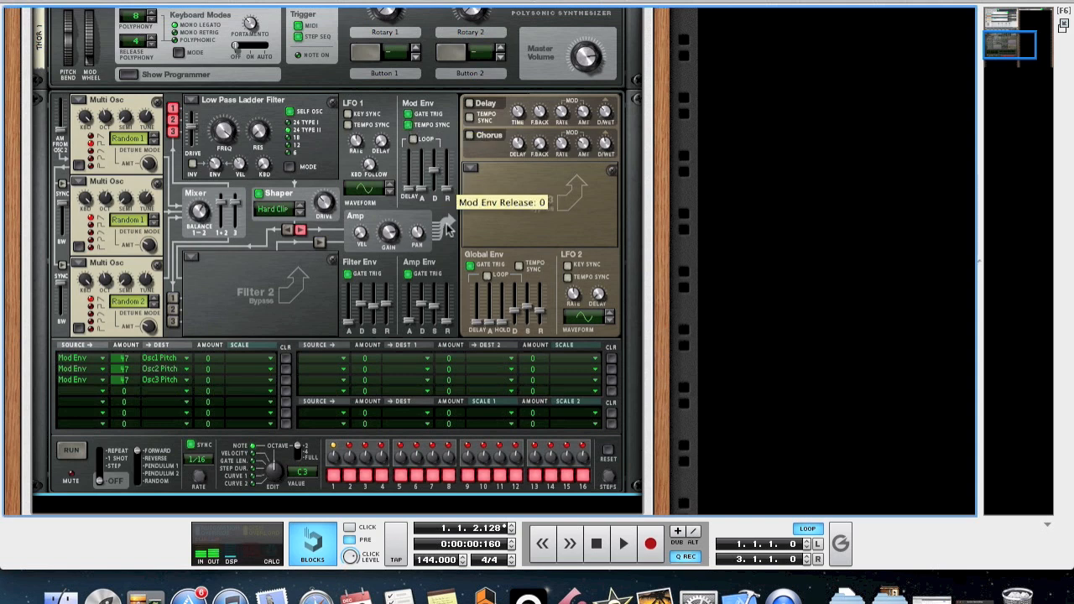
pyautogui.moveTo(435, 174); pyautogui.dragTo(434, 172)
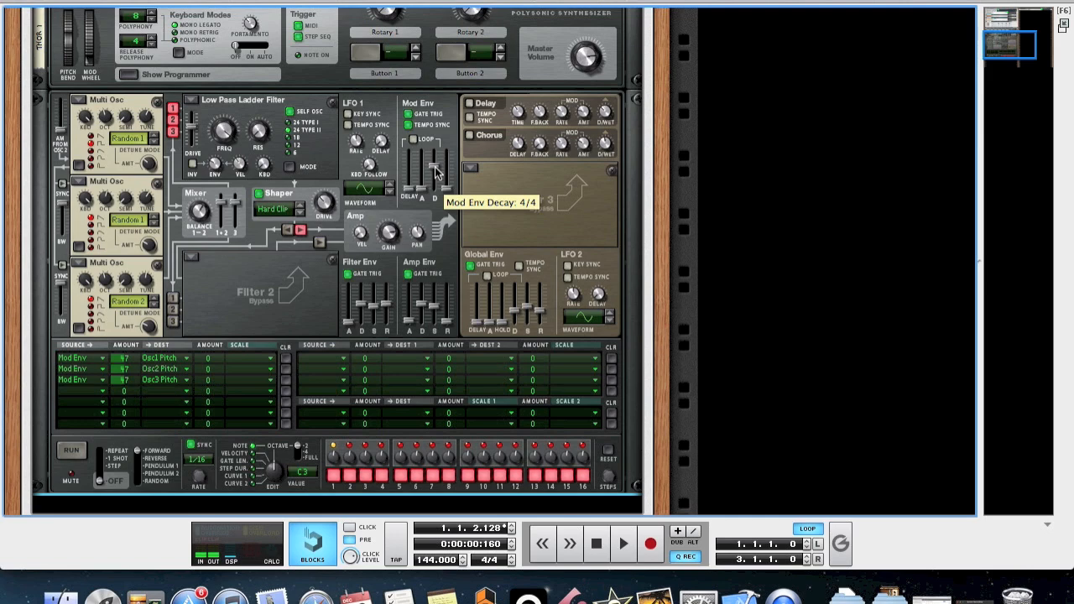
# - Move the note clip from the Alvin Risk Lead track to the Combinator 1 track and audition the loop
pyautogui.hotkey('ctrl', 'Up')
pyautogui.click(308, 391)
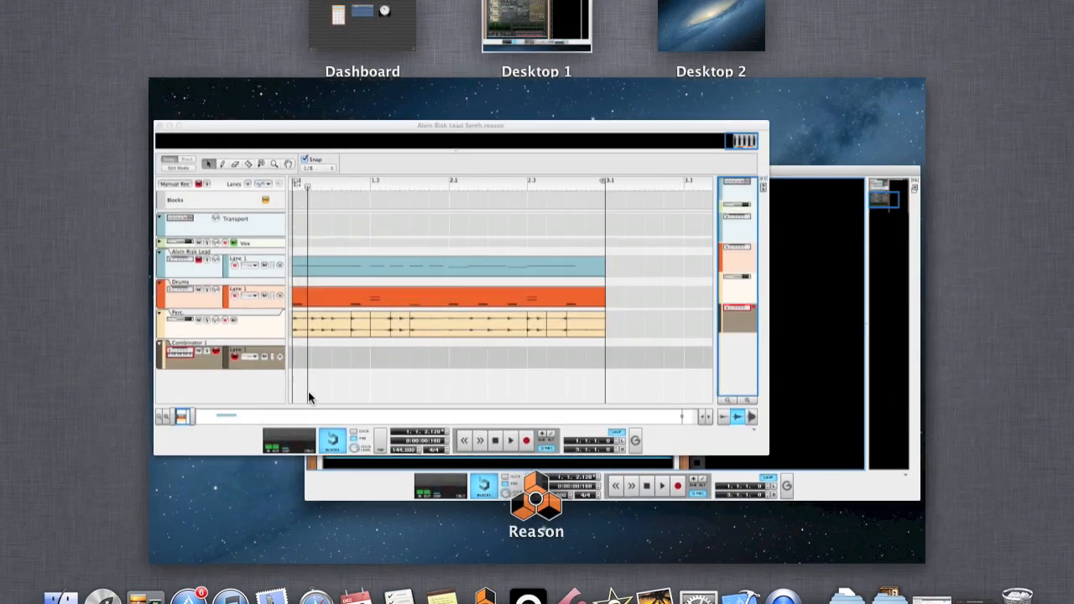
pyautogui.moveTo(364, 254); pyautogui.dragTo(372, 376)
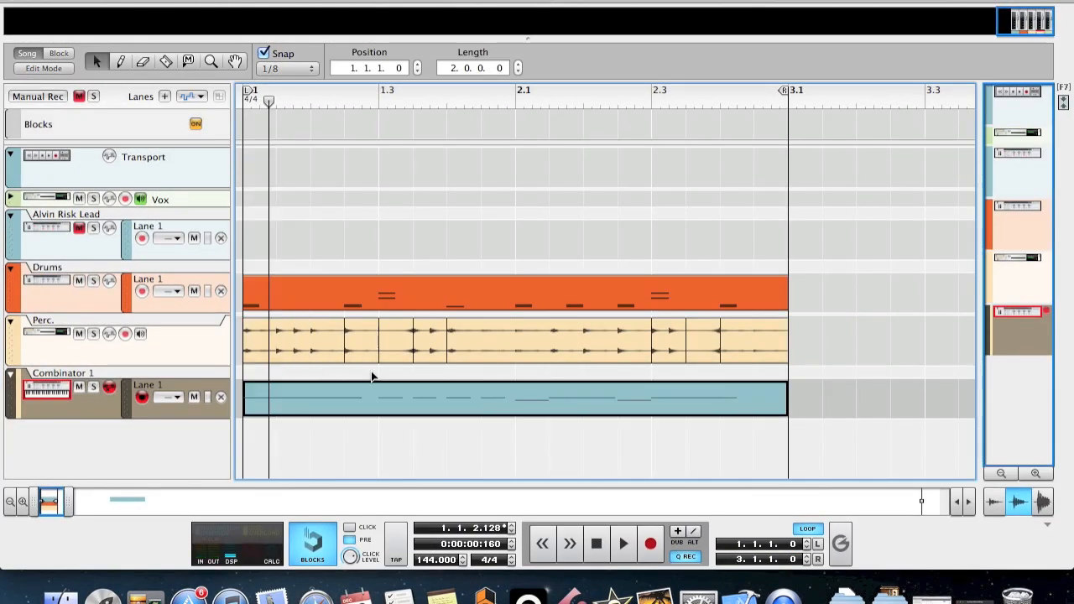
pyautogui.click(624, 544)
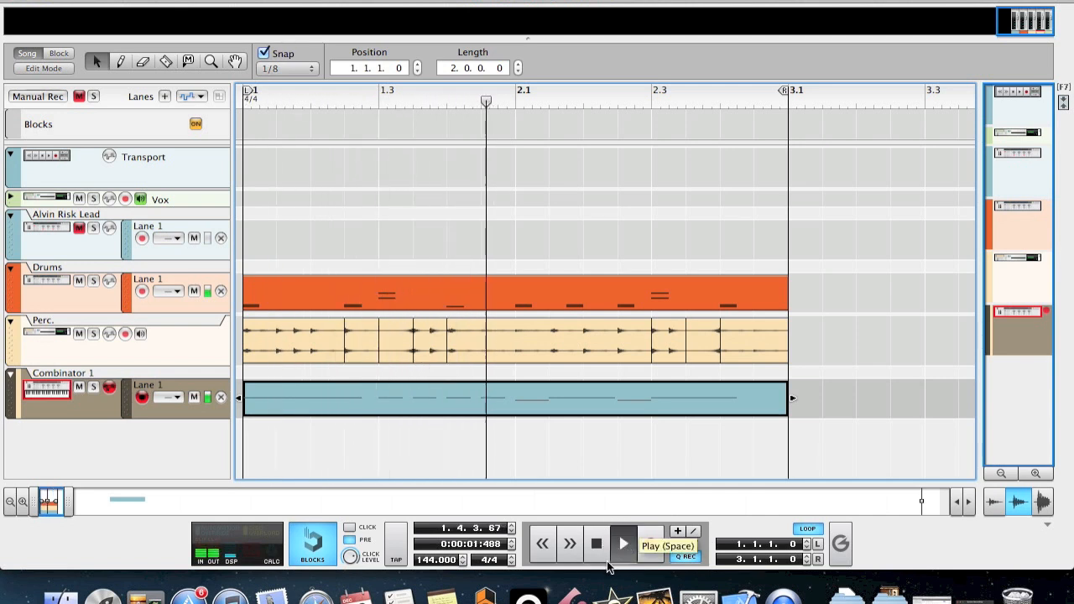
pyautogui.click(597, 545)
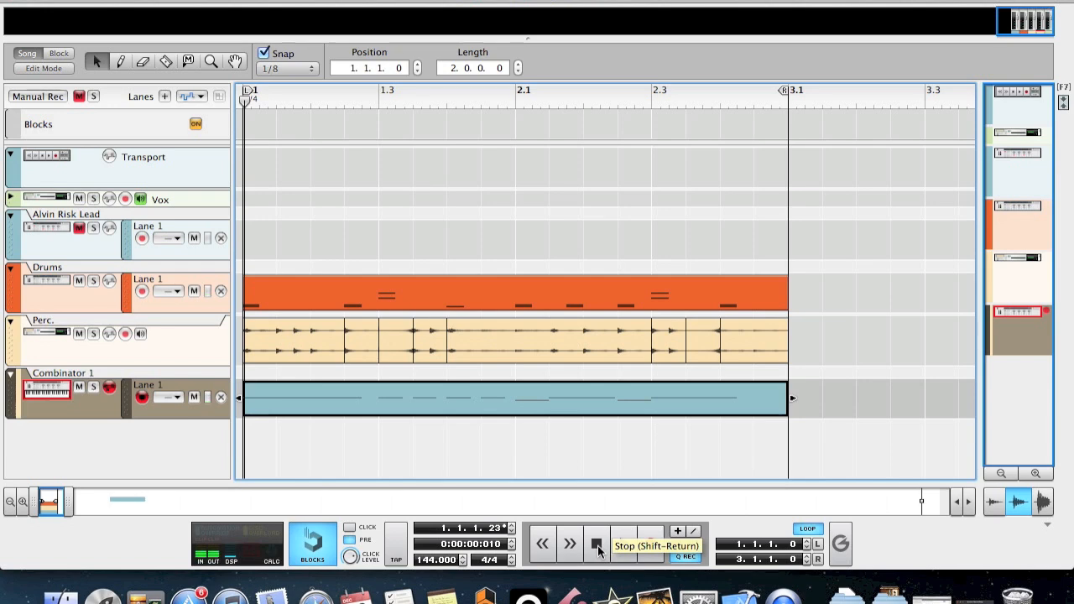
# - Enable Thor's Chorus in the rack, lower its dry/wet amount and hide Thor's programmer
pyautogui.press('F3')
pyautogui.click(235, 402)
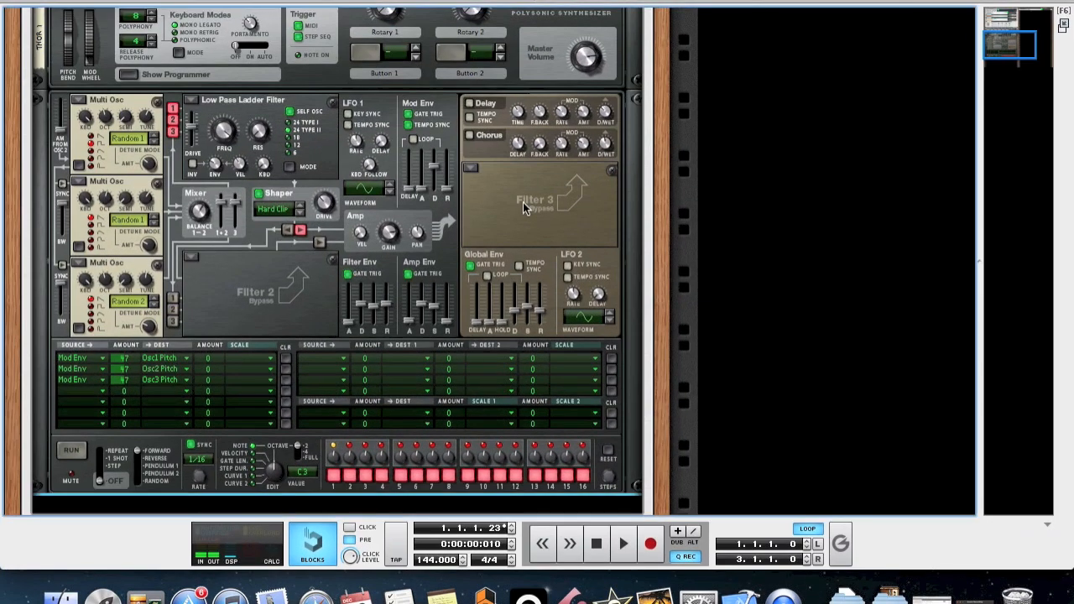
pyautogui.click(469, 136)
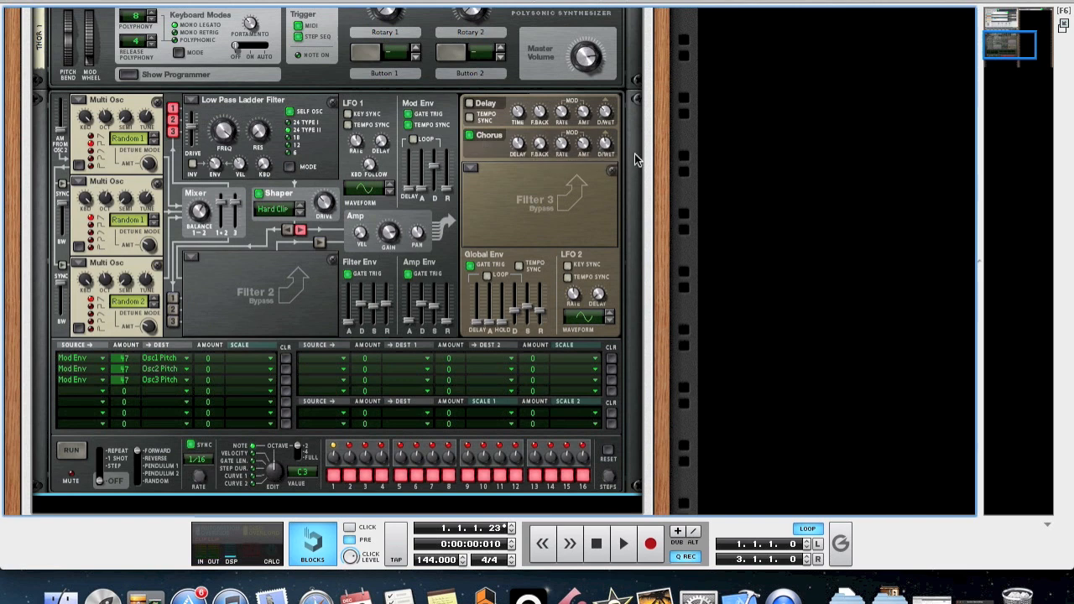
pyautogui.moveTo(606, 144); pyautogui.dragTo(607, 160)
pyautogui.click(135, 75)
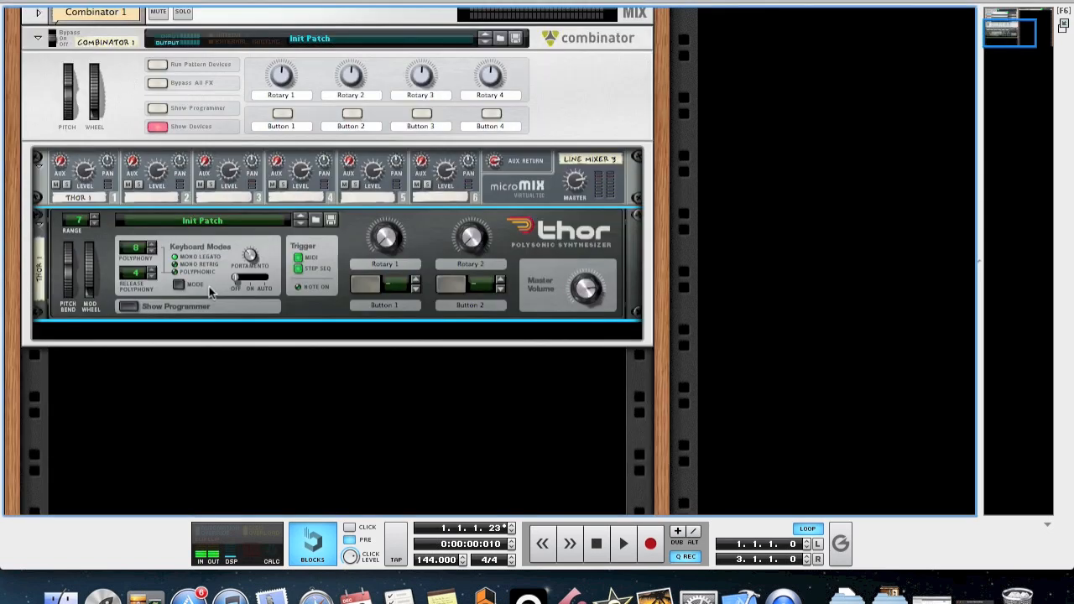
# - Add a UN-16 Unison after Thor inside the Combinator and turn down its detune and dry/wet amounts
pyautogui.rightClick(213, 332)
pyautogui.moveTo(312, 273)
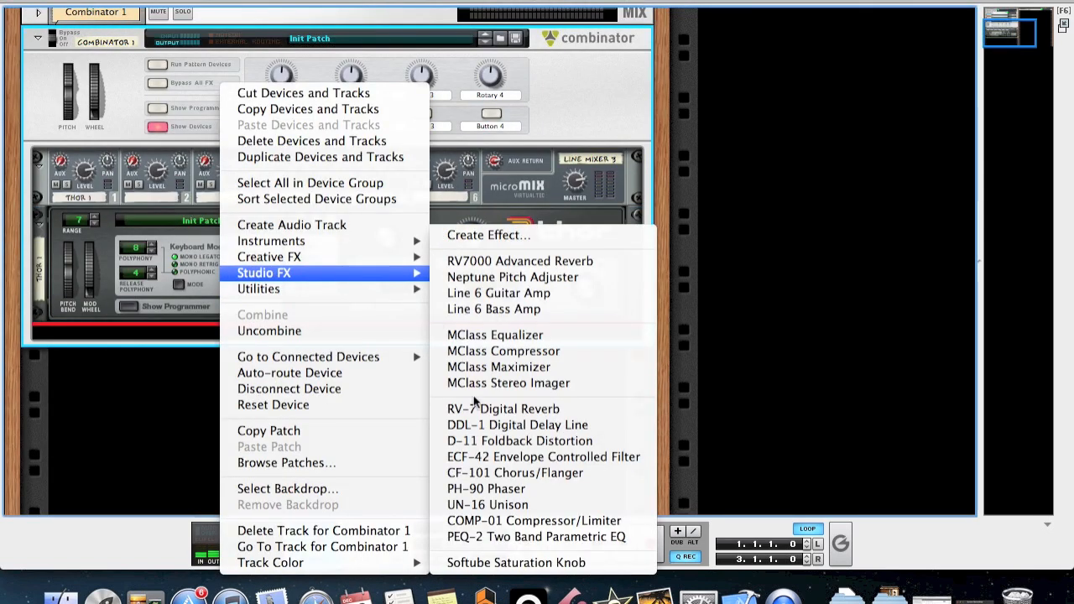
pyautogui.click(487, 504)
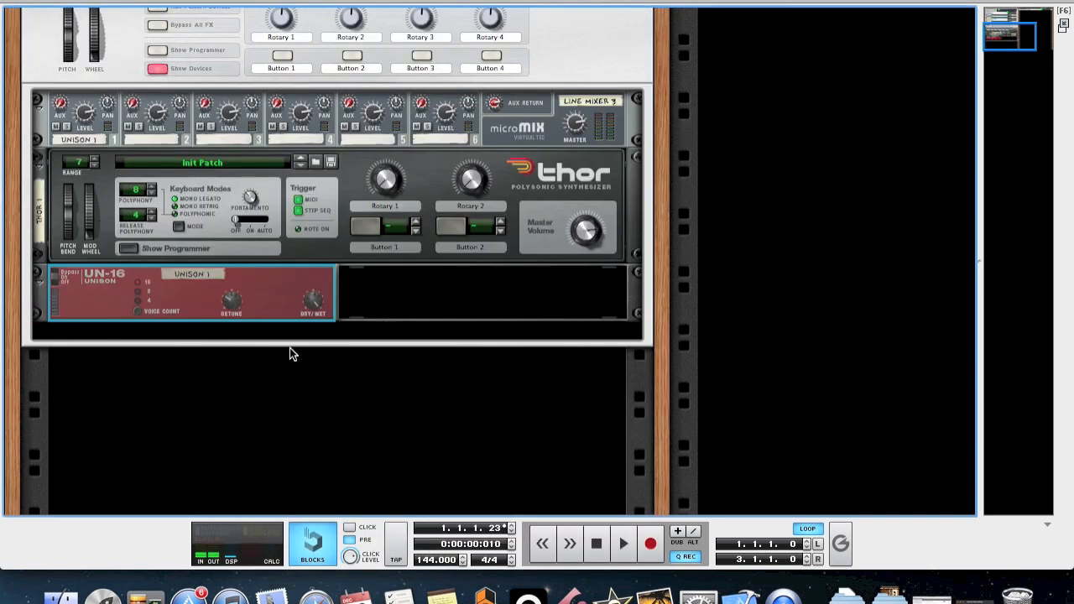
pyautogui.moveTo(233, 304); pyautogui.dragTo(233, 307)
pyautogui.moveTo(312, 306); pyautogui.dragTo(284, 341)
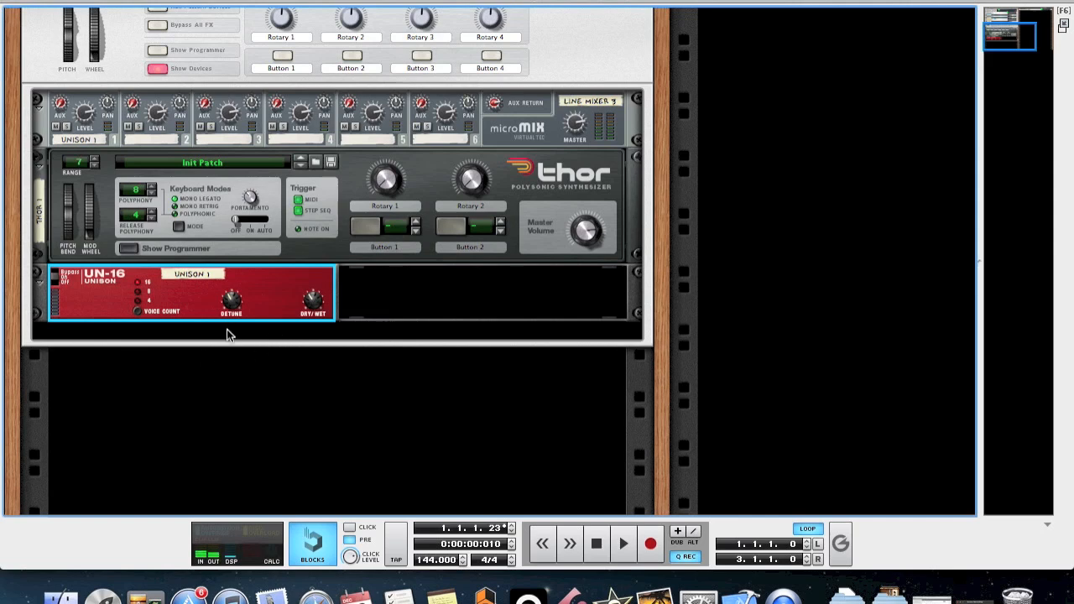
# - Add a Scream 4 Distortion below the Unison inside the Combinator and choose the Warp damage type
pyautogui.click(245, 330)
pyautogui.rightClick(253, 330)
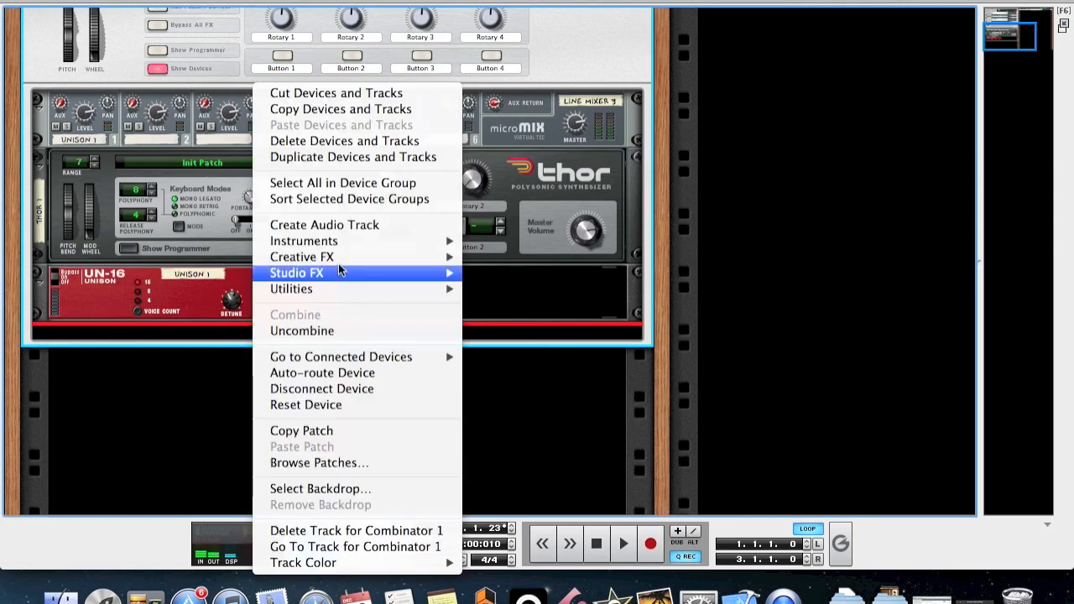
pyautogui.moveTo(343, 257)
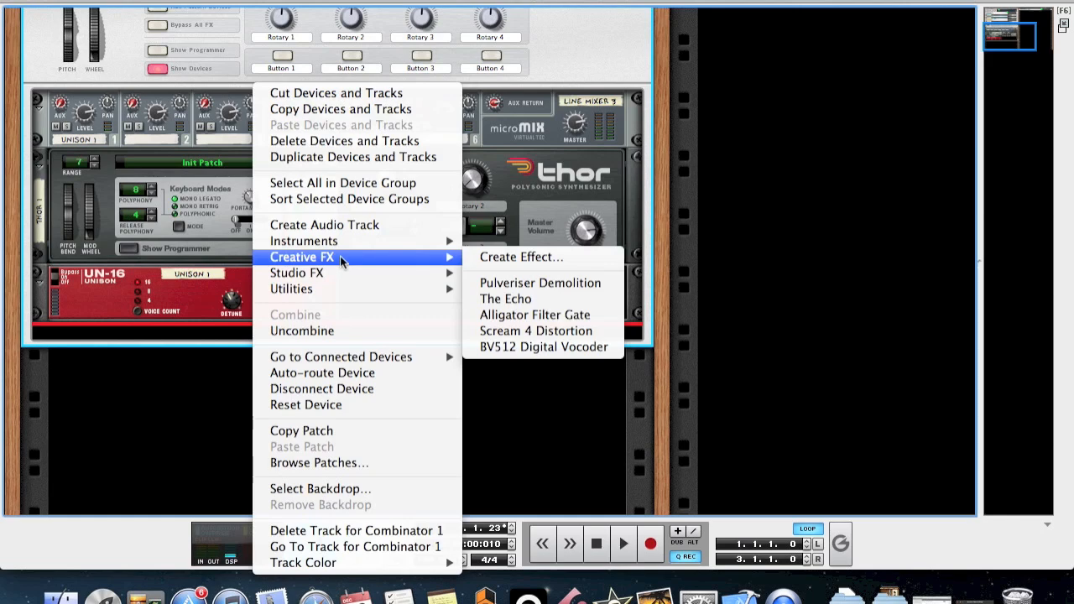
pyautogui.click(537, 334)
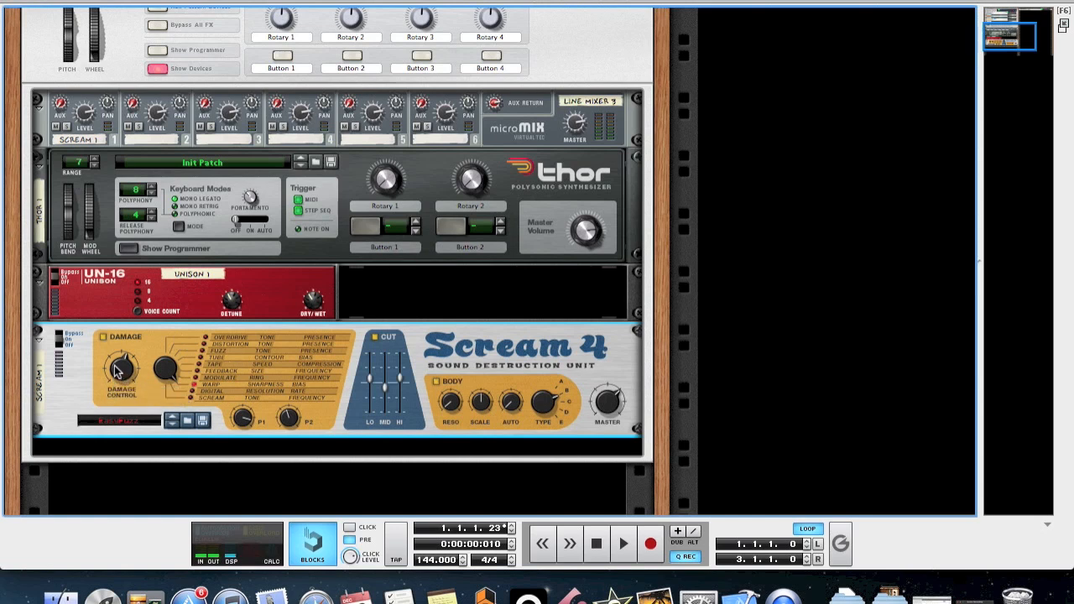
# - Lower the Scream 4's damage control, raise Parameter 2 and adjust the mid and high Cut sliders
pyautogui.moveTo(120, 369); pyautogui.dragTo(120, 381)
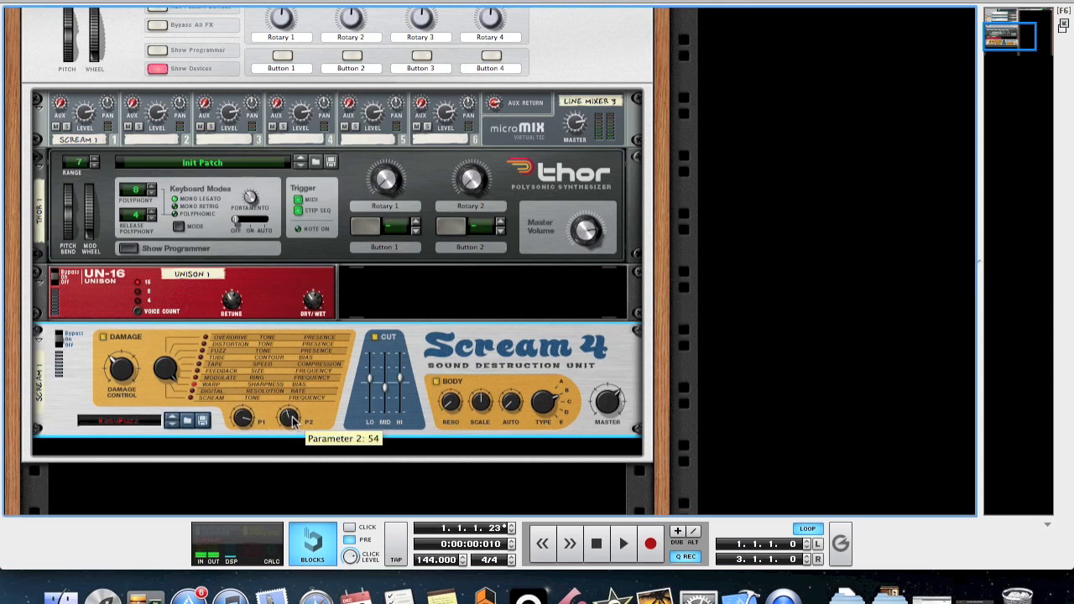
pyautogui.moveTo(291, 419); pyautogui.dragTo(294, 403)
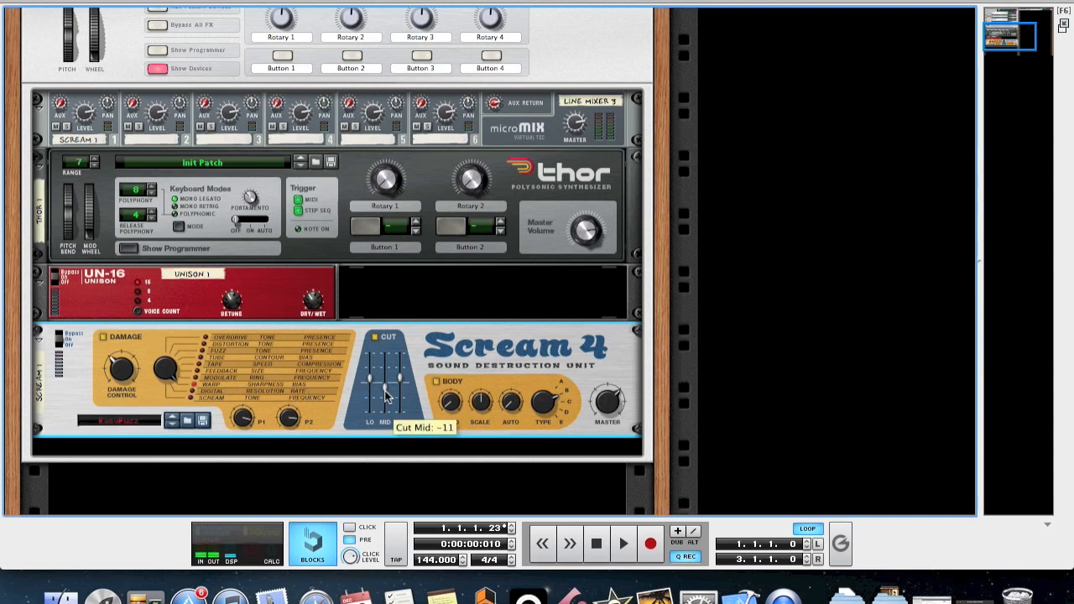
pyautogui.moveTo(385, 394); pyautogui.dragTo(386, 389)
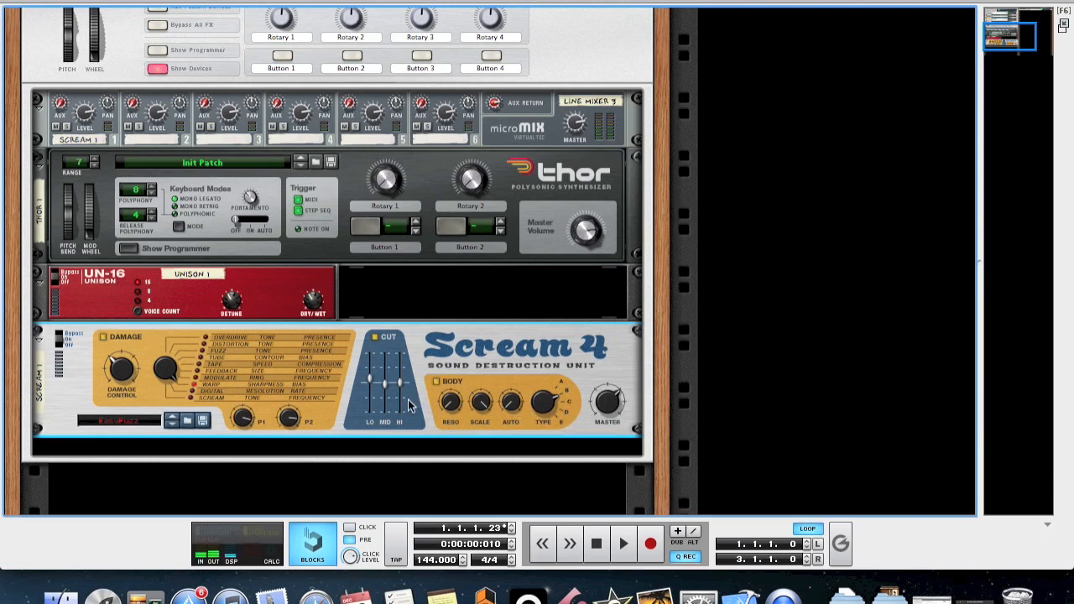
# - Add a second Scream 4 Distortion below the first one inside the Combinator
pyautogui.scroll(-1, 409, 406)
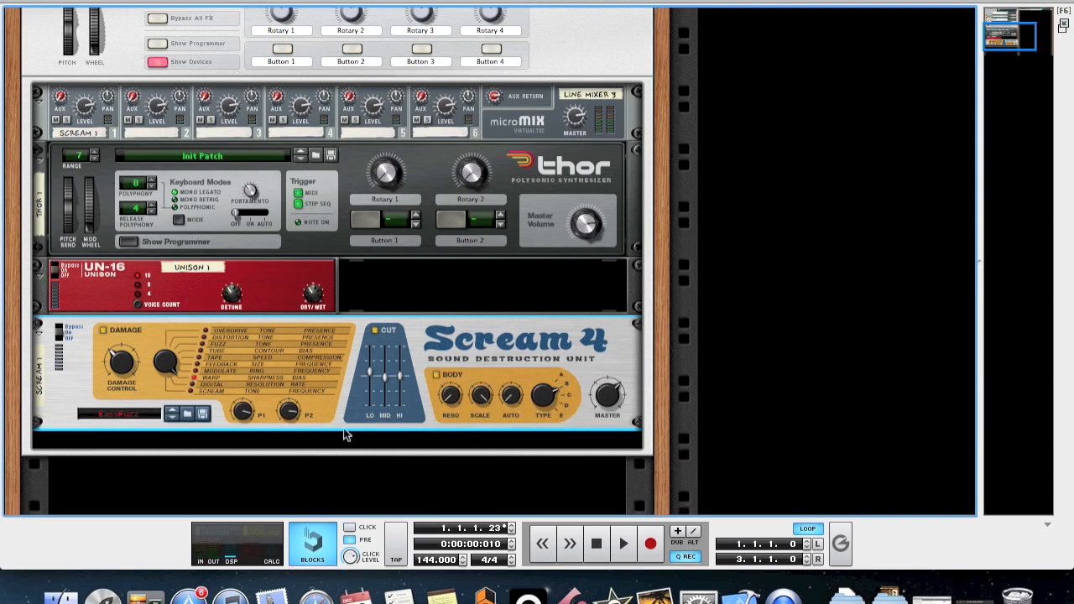
pyautogui.click(289, 438)
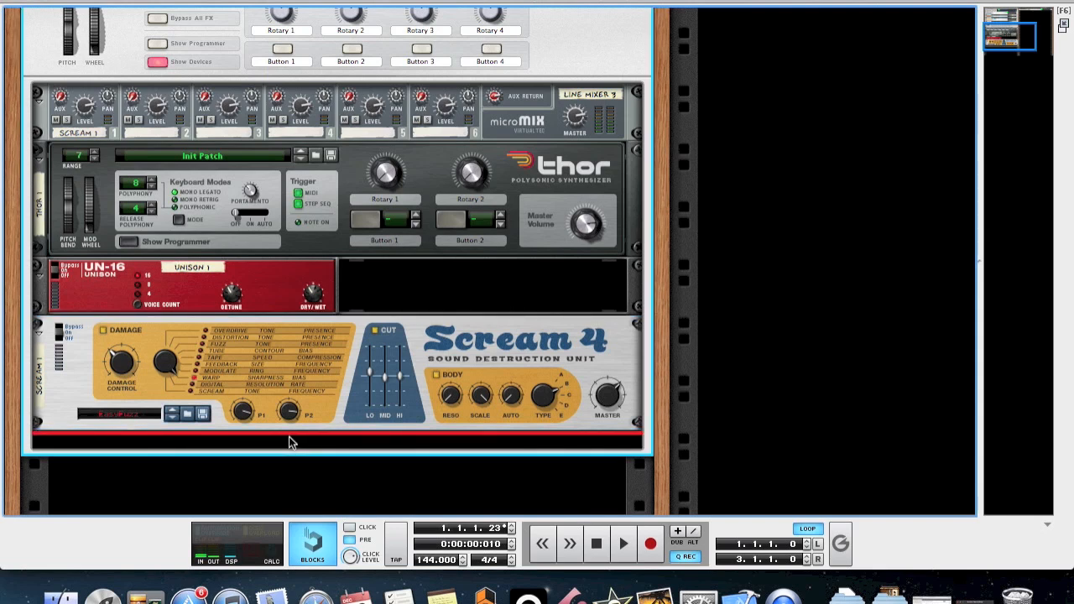
pyautogui.rightClick(289, 442)
pyautogui.moveTo(373, 260)
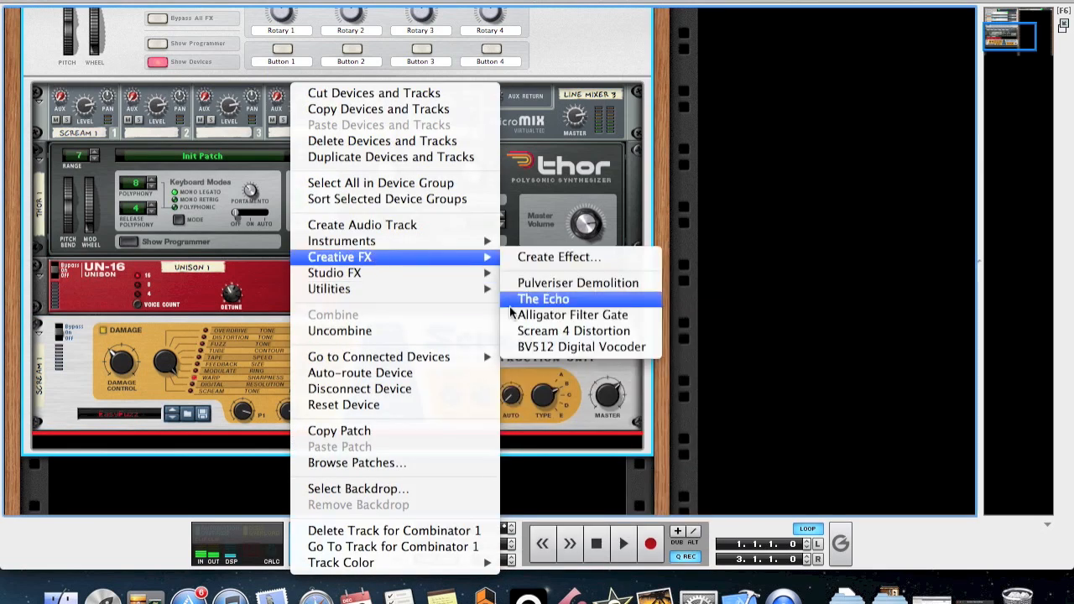
pyautogui.click(573, 331)
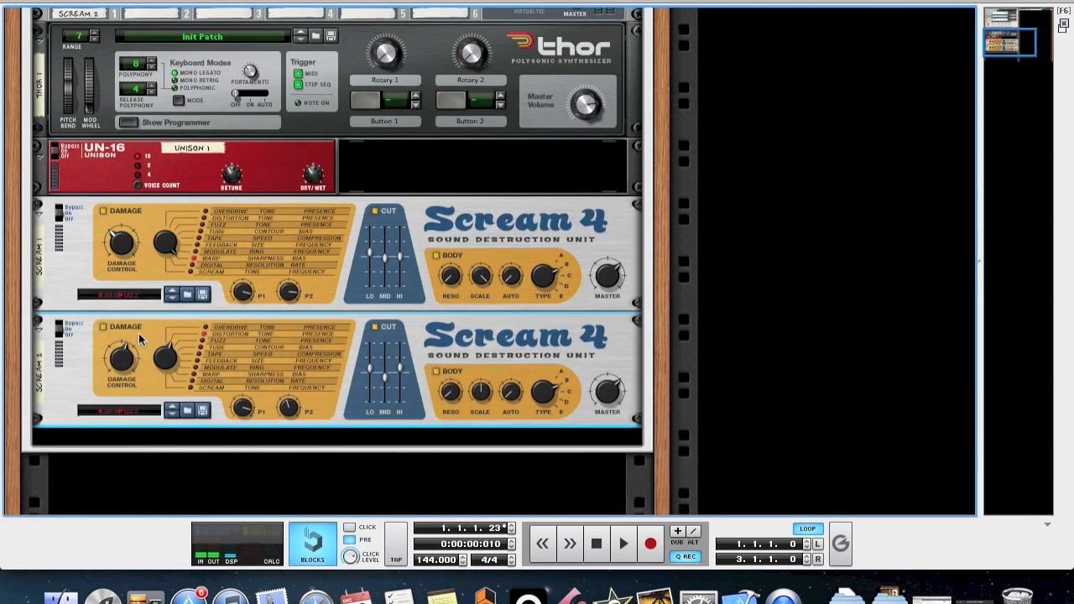
# - Reset the second Scream 4 to its init patch, choose the Digital damage type and lower its damage control
pyautogui.rightClick(138, 338)
pyautogui.click(202, 445)
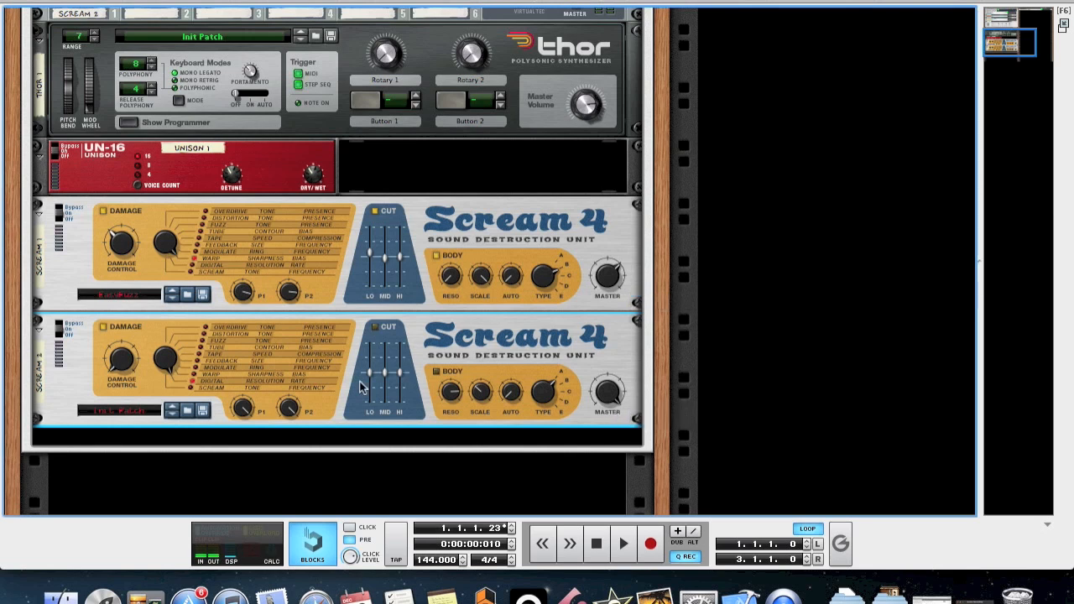
pyautogui.moveTo(119, 366); pyautogui.dragTo(120, 371)
# - Add an MClass Equalizer below the second Scream 4 and enable its low cut
pyautogui.rightClick(162, 437)
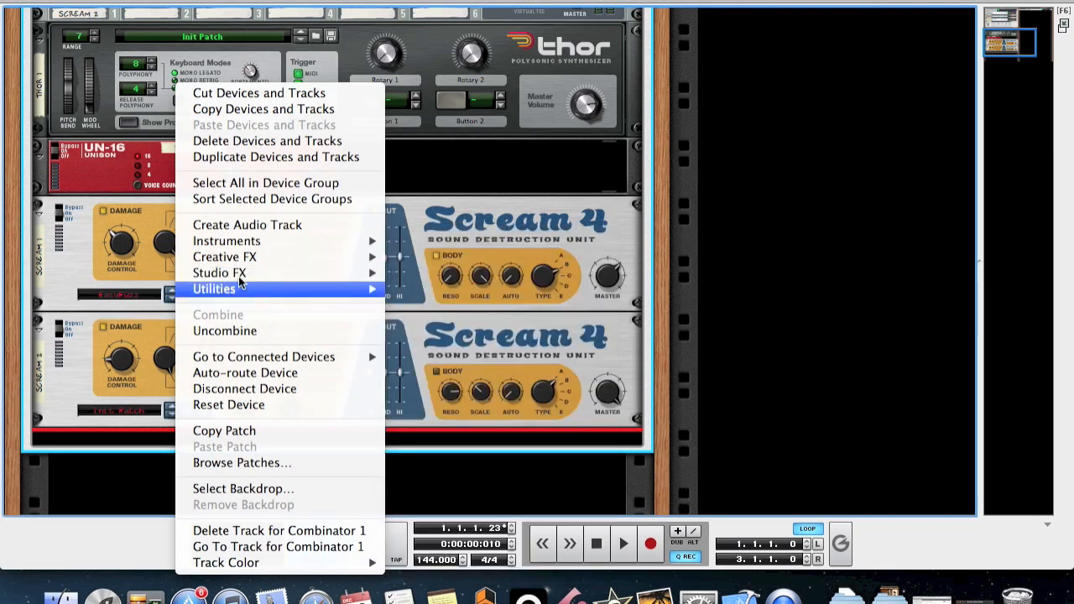
pyautogui.moveTo(369, 273)
pyautogui.click(486, 335)
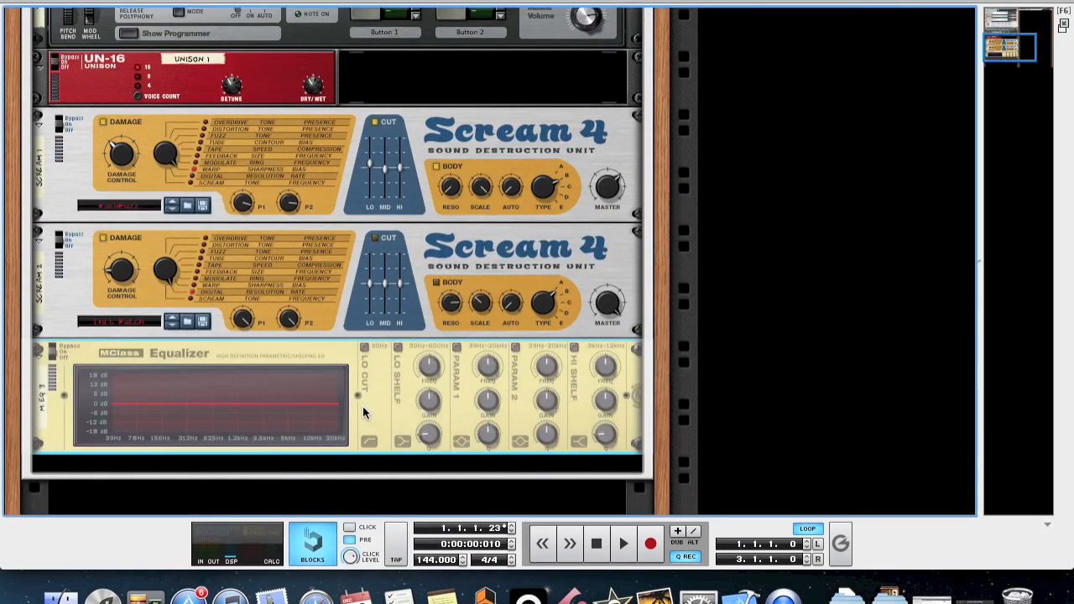
pyautogui.click(364, 347)
# - Enable the equalizer's low shelf, set its frequency to 600 Hz and raise its gain slightly
pyautogui.click(398, 348)
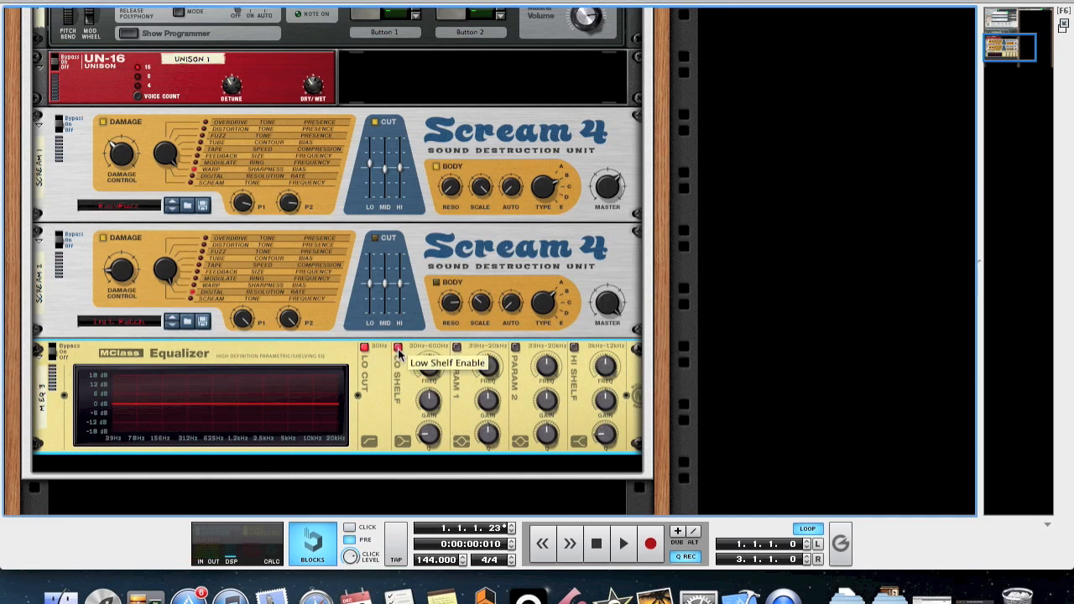
pyautogui.moveTo(438, 368); pyautogui.dragTo(438, 303)
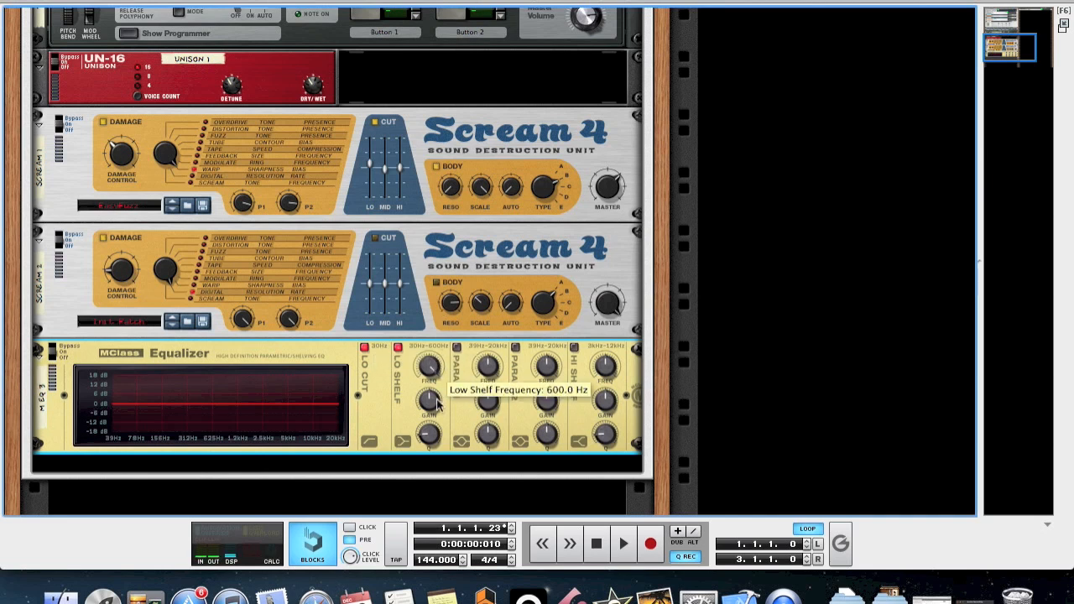
pyautogui.moveTo(435, 403); pyautogui.dragTo(435, 399)
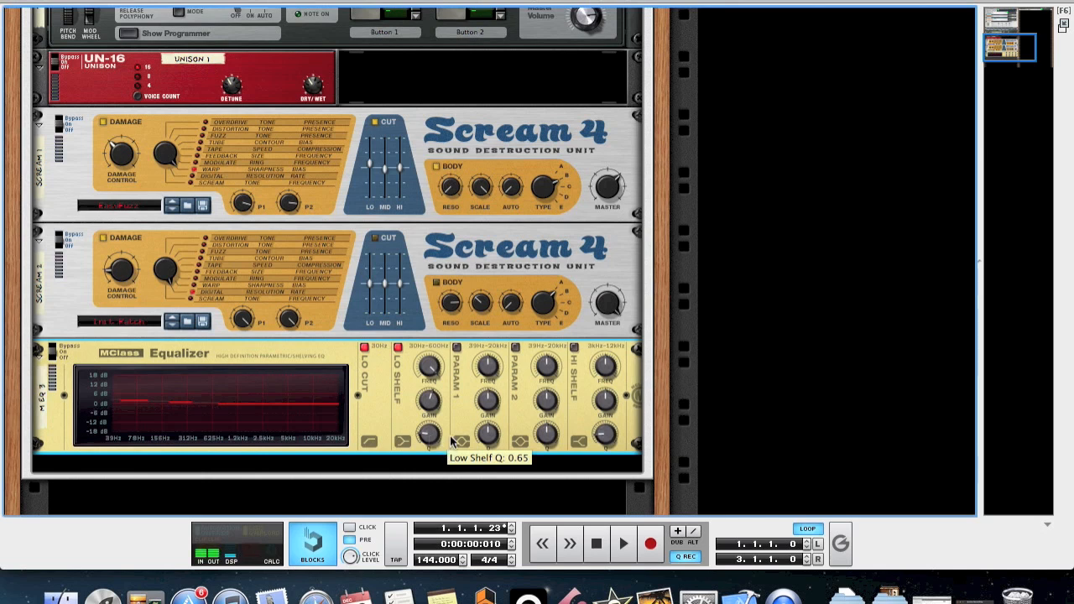
# - Enable the equalizer's Param 1 band and make a narrow cut around 1.2 kHz with a Q of 11.0
pyautogui.click(457, 352)
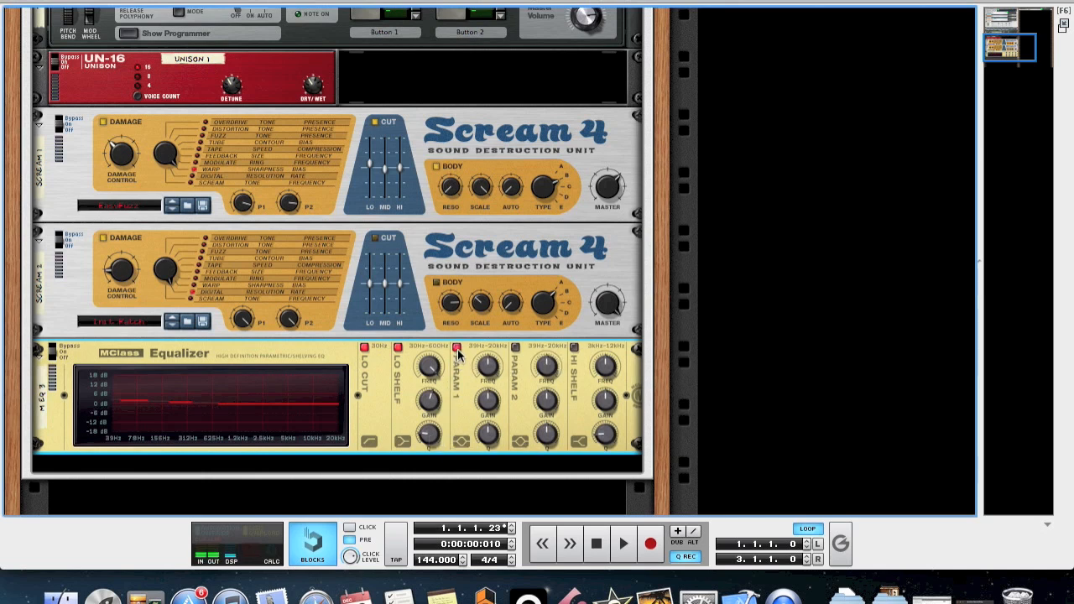
pyautogui.moveTo(493, 369); pyautogui.dragTo(498, 367)
pyautogui.moveTo(490, 403); pyautogui.dragTo(496, 433)
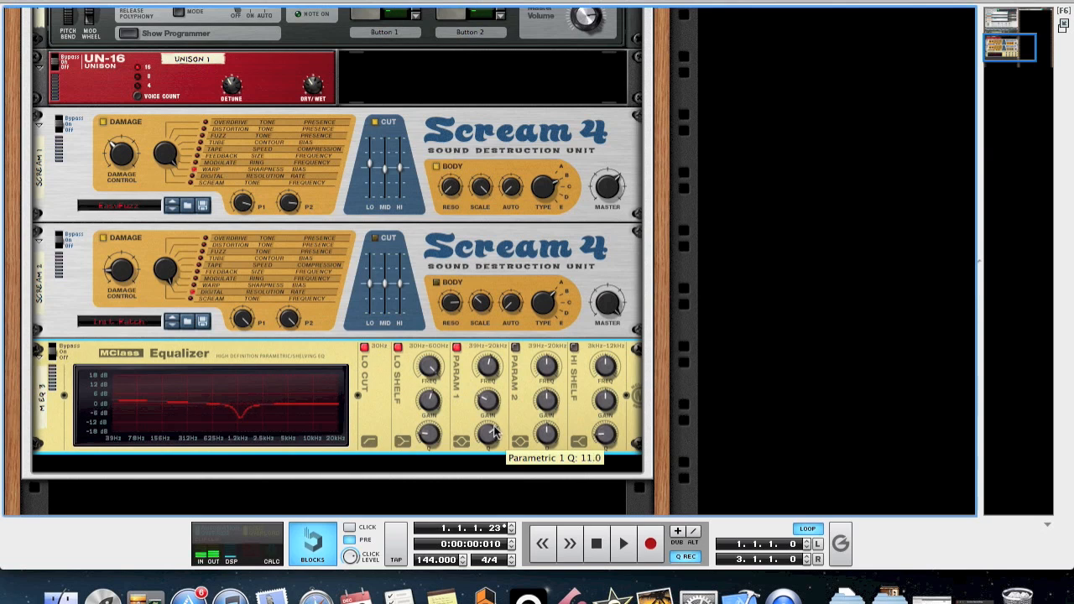
# - Enable the equalizer's Param 2 band and make a gentle cut in the high frequencies with a Q of 3.9
pyautogui.click(515, 348)
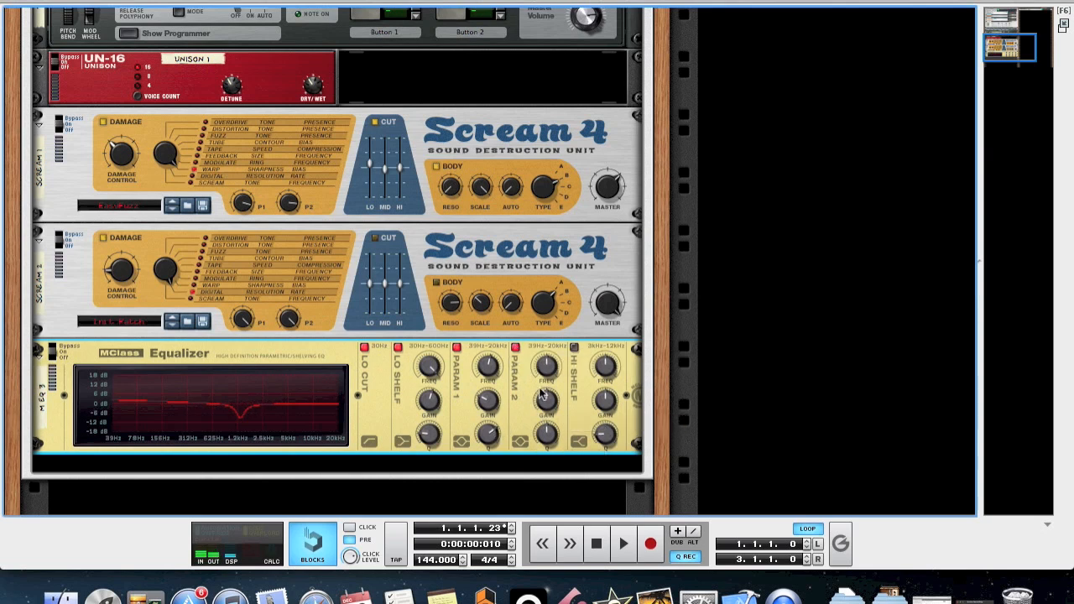
pyautogui.moveTo(553, 366); pyautogui.dragTo(554, 353)
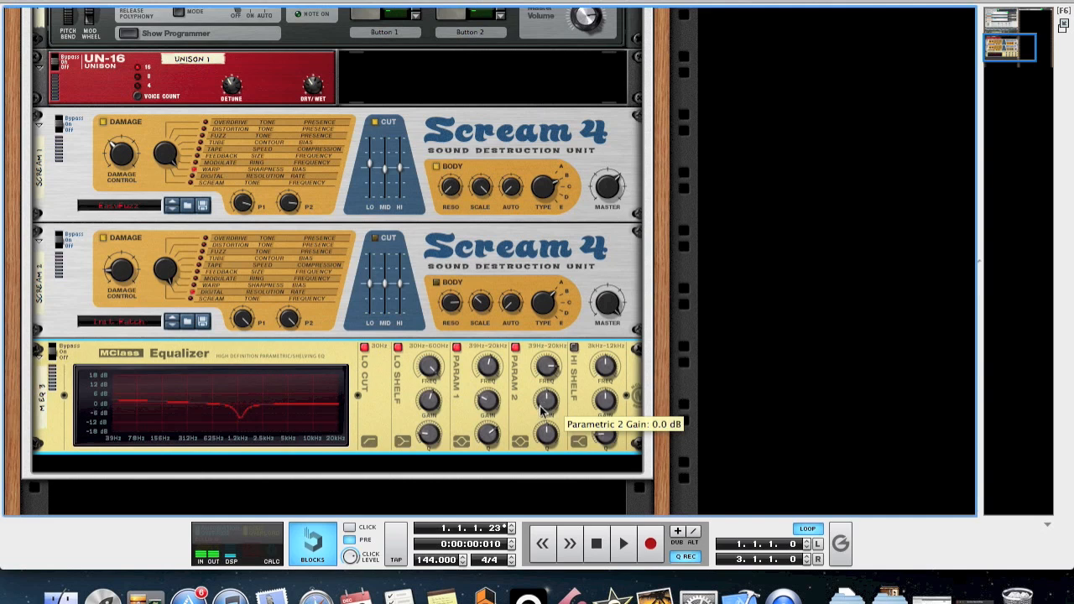
pyautogui.moveTo(548, 403); pyautogui.dragTo(547, 404)
pyautogui.moveTo(548, 443); pyautogui.dragTo(549, 445)
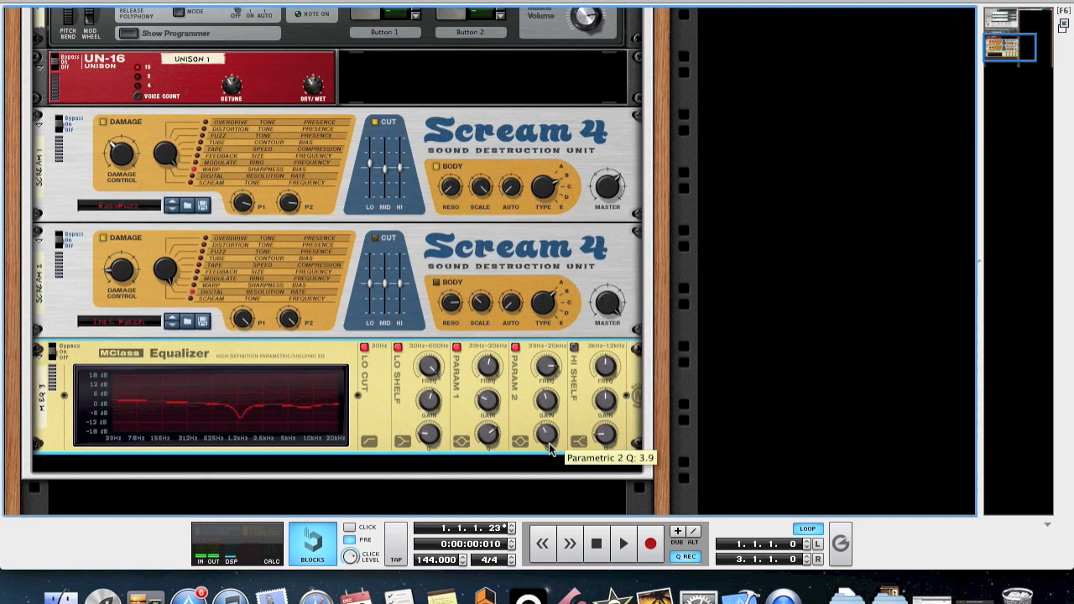
# - Enable the equalizer's high shelf and raise its frequency to the maximum
pyautogui.click(574, 349)
pyautogui.moveTo(602, 370); pyautogui.dragTo(604, 374)
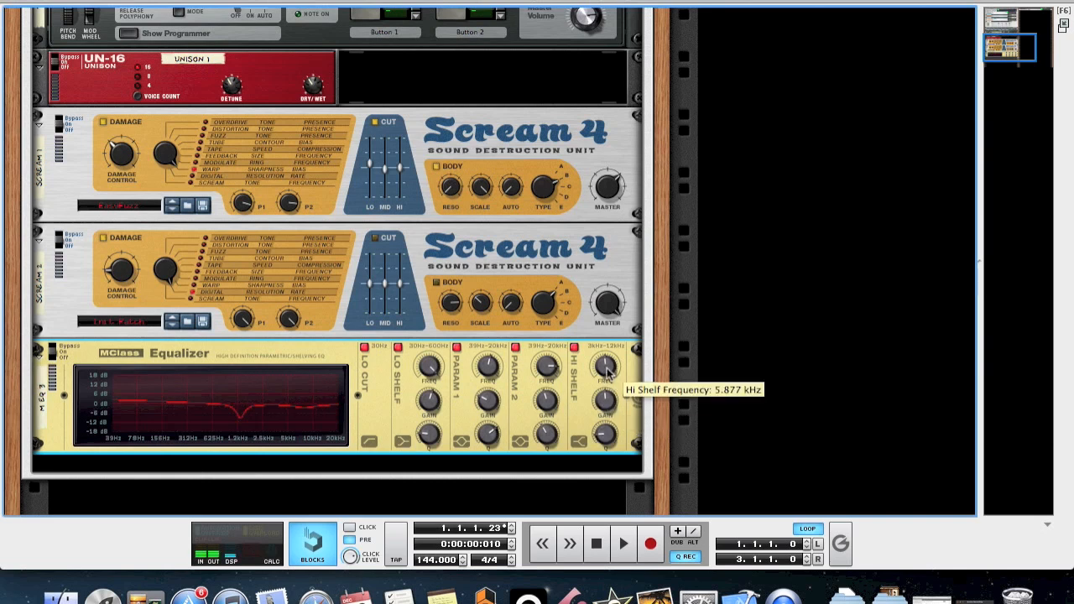
pyautogui.moveTo(610, 370); pyautogui.dragTo(592, 273)
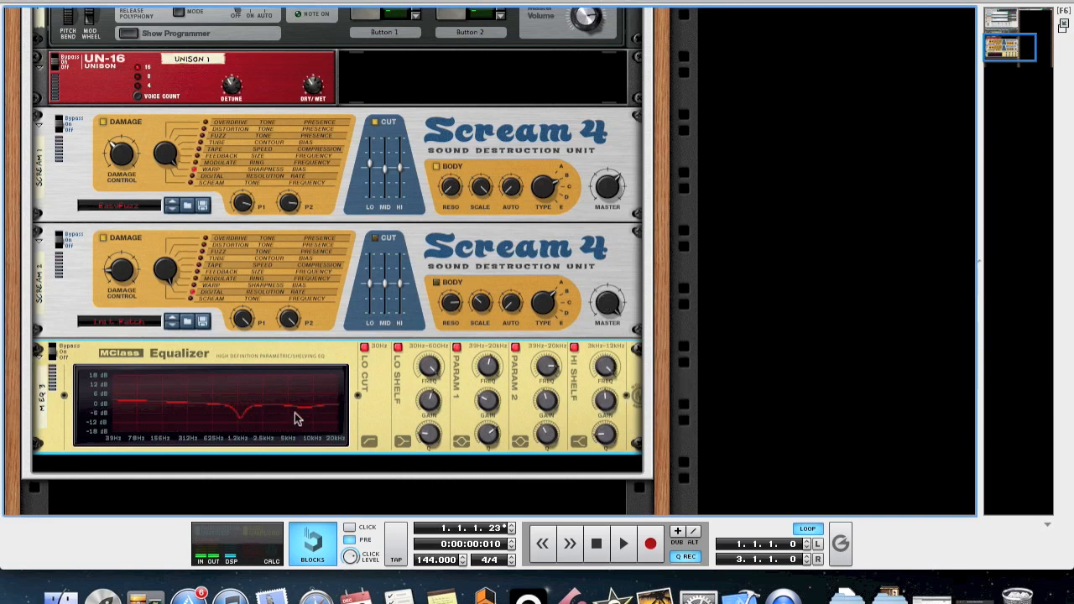
# - Add an RV7000 Advanced Reverb after the equalizer at the end of the Combinator's effect chain
pyautogui.scroll(-3, 335, 441)
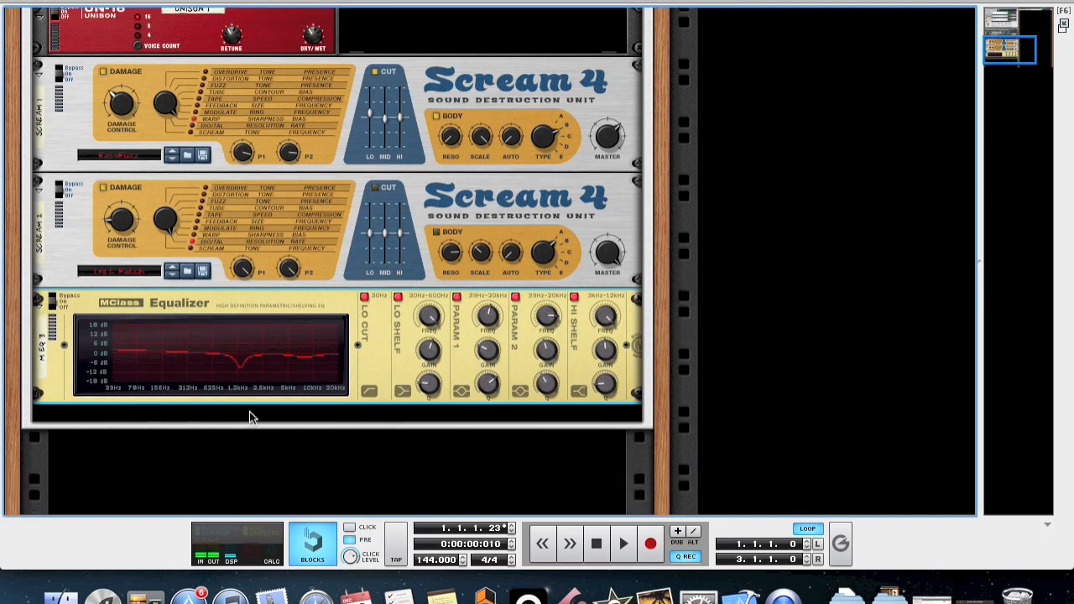
pyautogui.rightClick(254, 410)
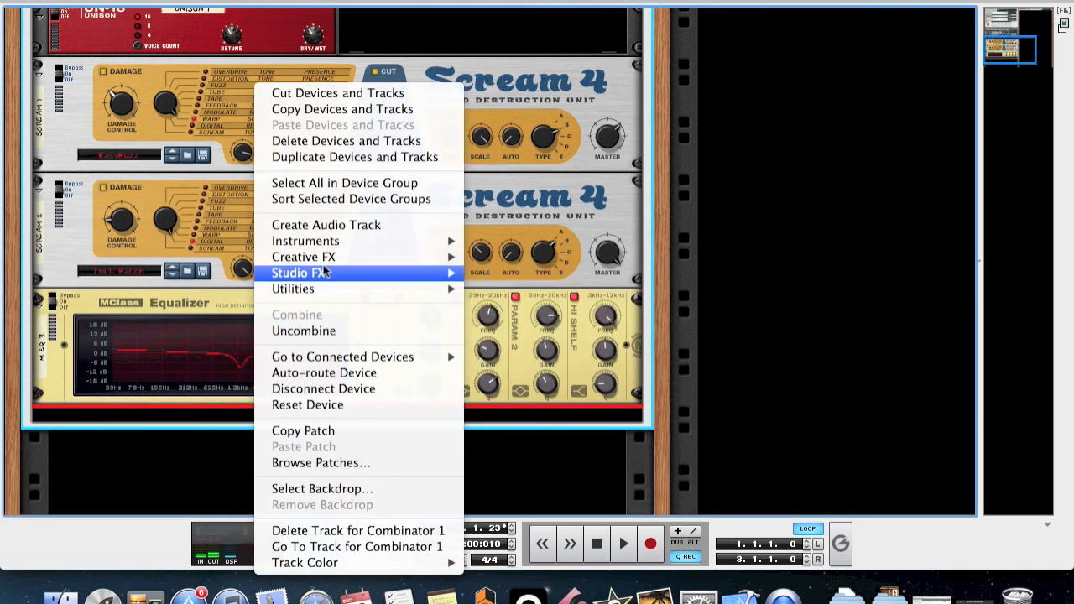
pyautogui.moveTo(324, 273)
pyautogui.click(503, 260)
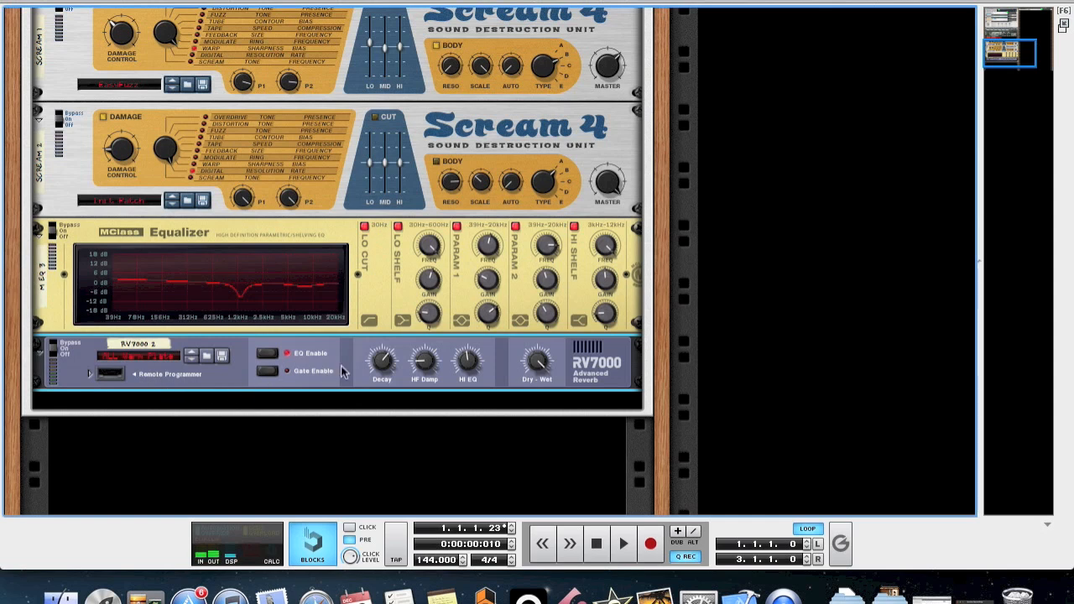
# - Shorten the RV7000 reverb's decay slightly and lower its dry-wet mix to a mostly dry signal
pyautogui.moveTo(379, 367)
pyautogui.moveTo(378, 368); pyautogui.dragTo(379, 375)
pyautogui.moveTo(537, 369); pyautogui.dragTo(534, 420)
# - Add an MClass Stereo Imager after the RV7000 reverb inside the Combinator
pyautogui.scroll(-1, 501, 405)
pyautogui.rightClick(395, 356)
pyautogui.moveTo(405, 360)
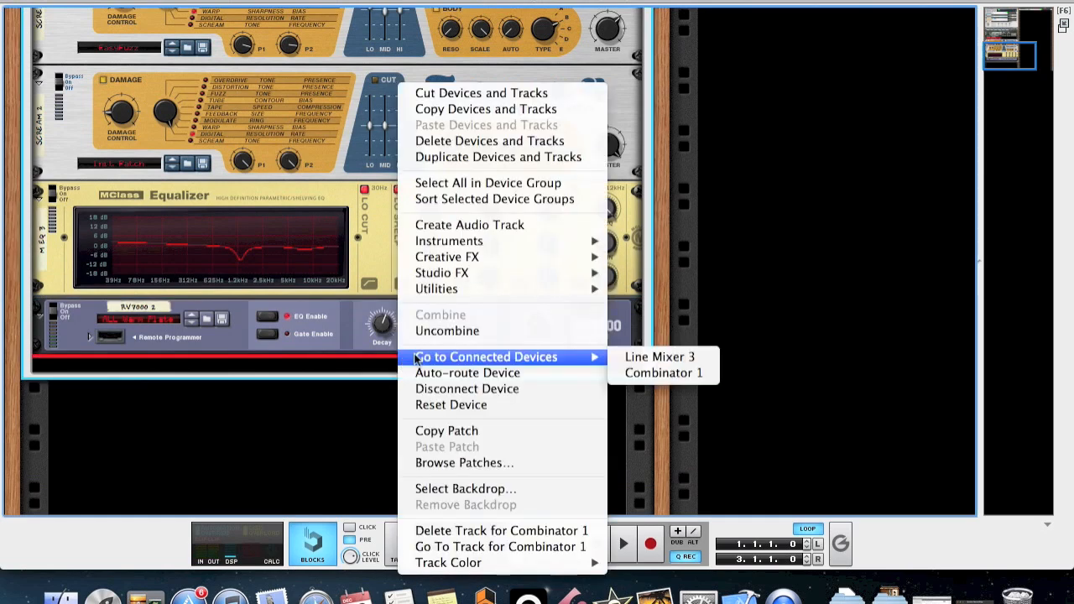
pyautogui.moveTo(483, 271)
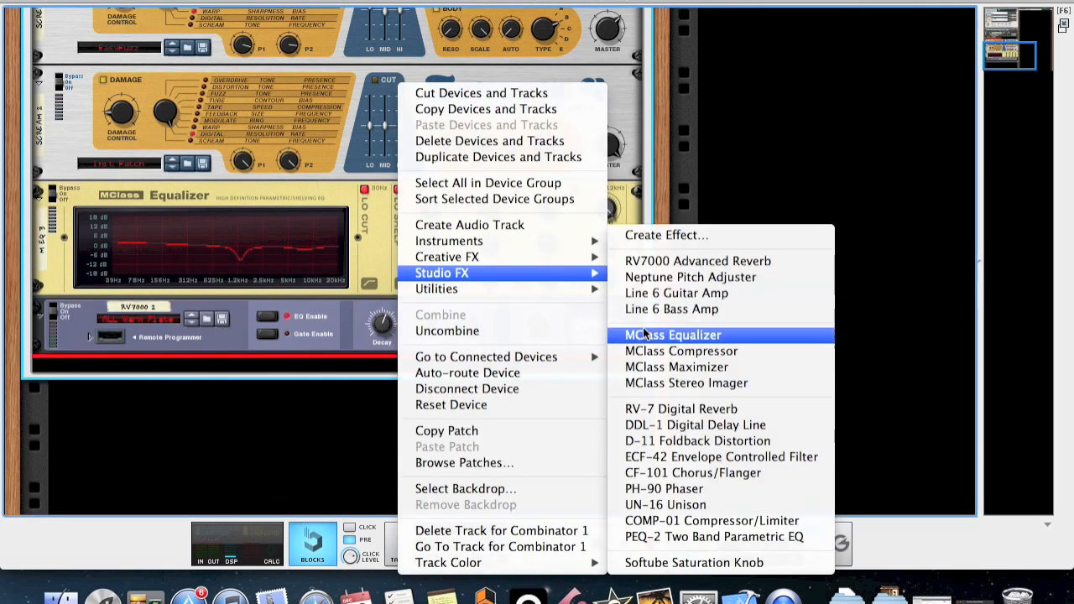
pyautogui.click(678, 382)
# - Set the Stereo Imager's crossover to 787 Hz, narrow the low band slightly and widen the high band to 30
pyautogui.moveTo(377, 354); pyautogui.dragTo(370, 378)
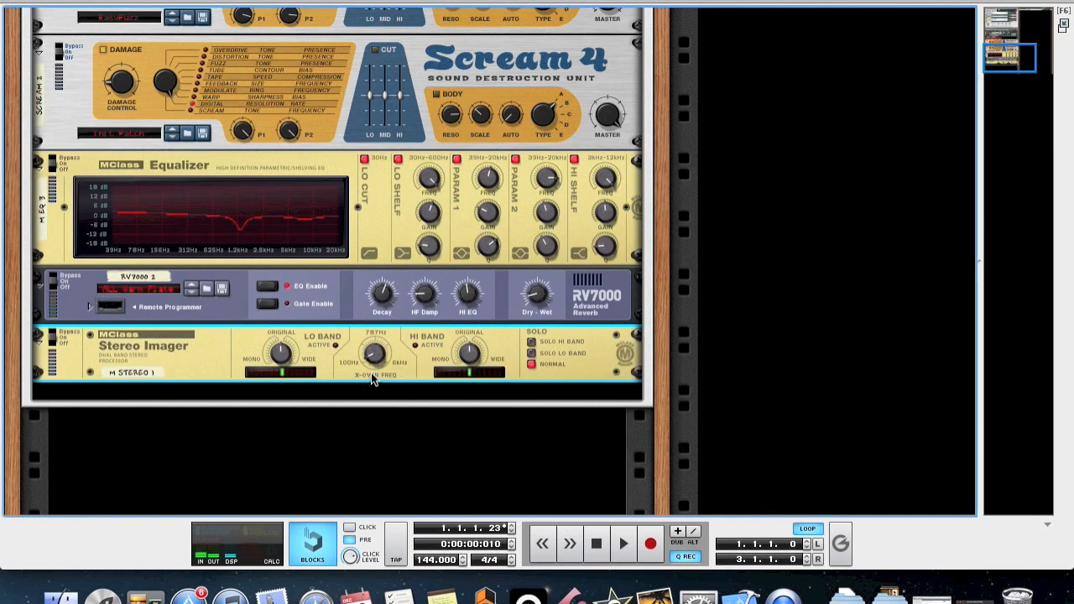
pyautogui.moveTo(284, 351); pyautogui.dragTo(284, 358)
pyautogui.moveTo(475, 359); pyautogui.dragTo(477, 356)
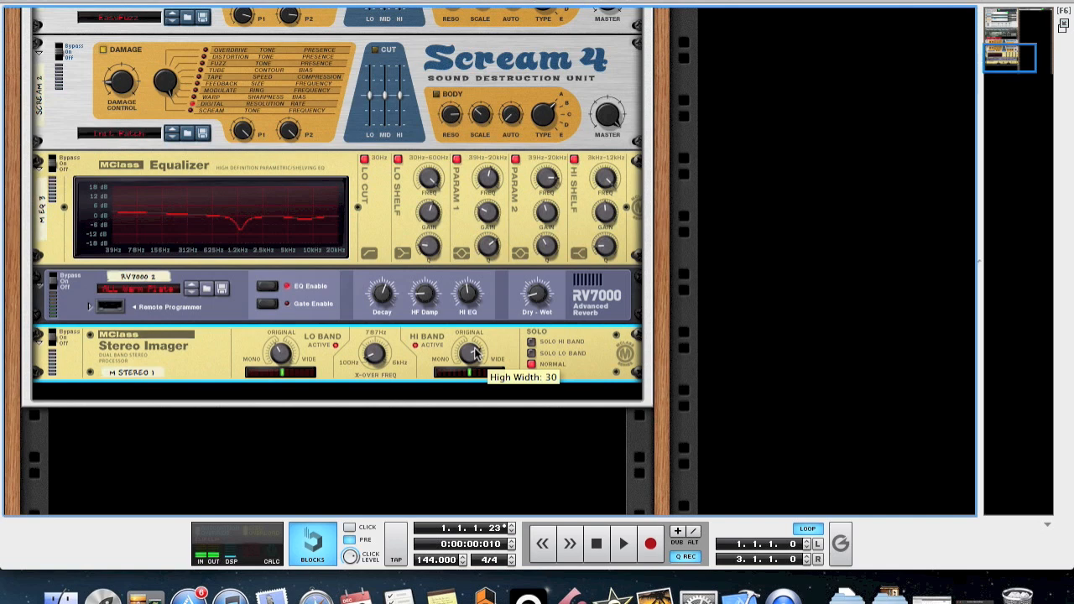
# - Show the sequencer and play the two-bar loop from the start to hear the finished lead with the drums
pyautogui.hotkey('ctrl', 'Up')
pyautogui.click(199, 374)
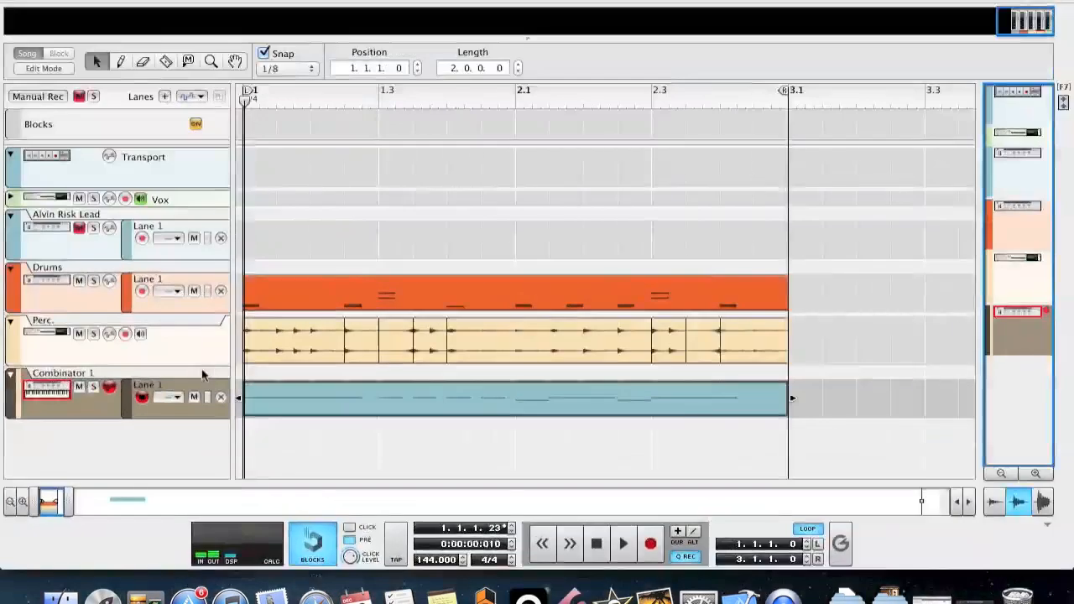
pyautogui.click(597, 544)
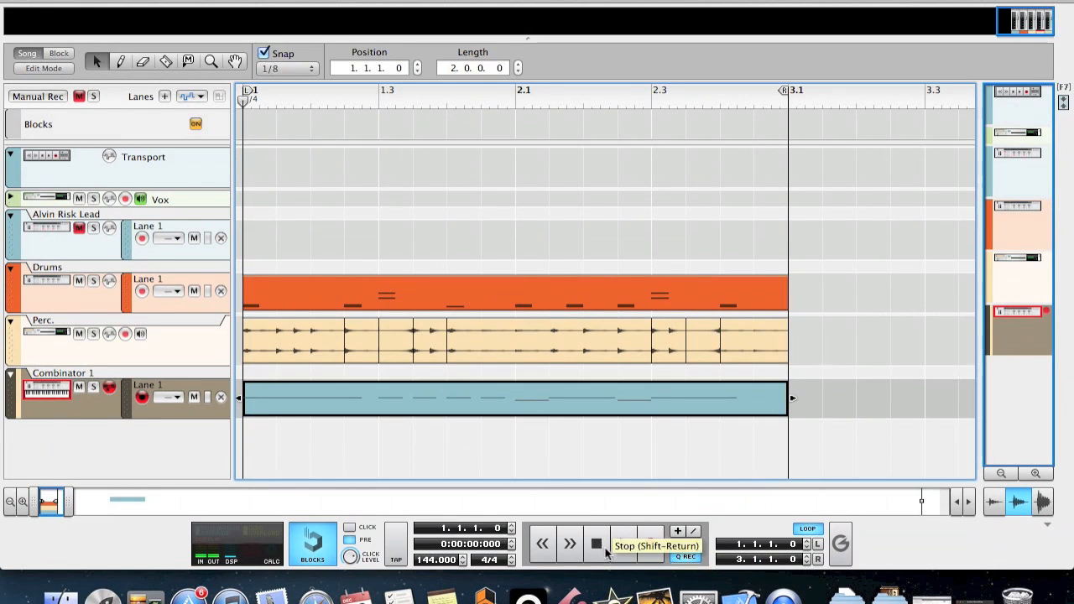
pyautogui.click(626, 558)
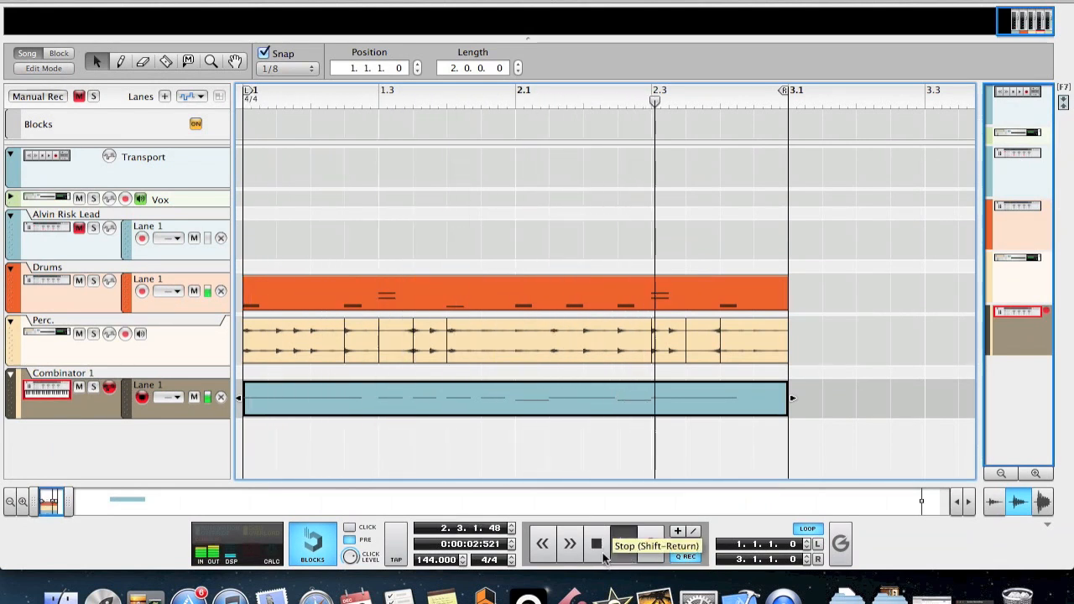
pyautogui.click(603, 554)
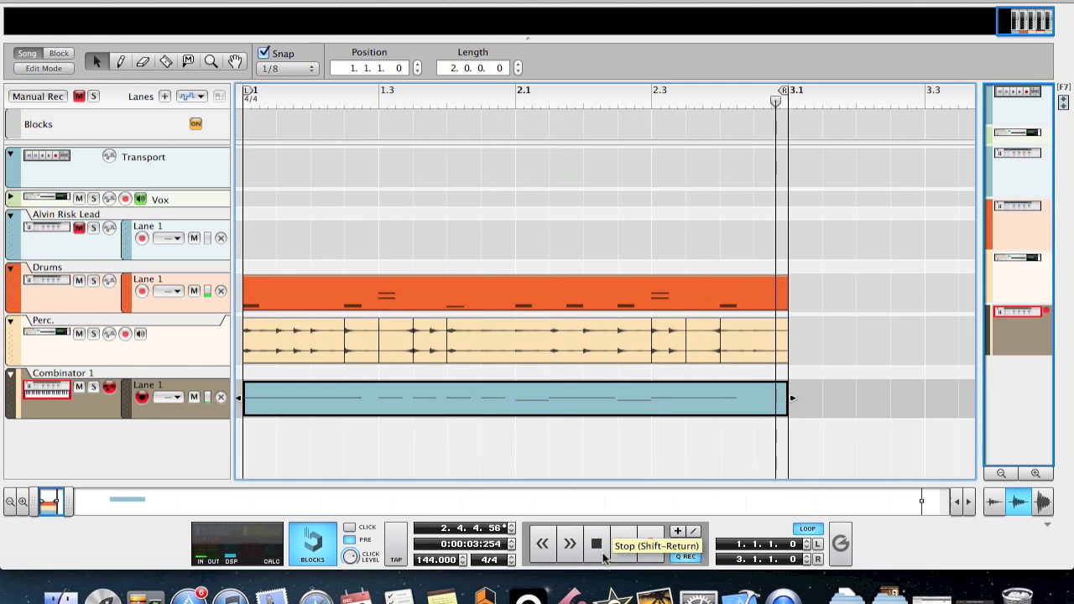
# - Open the Combinator 1 clip to examine its note pattern, switching snap off and back on
pyautogui.doubleClick(495, 410)
pyautogui.scroll(3, 477, 331)
pyautogui.hscroll(-6, 478, 331)
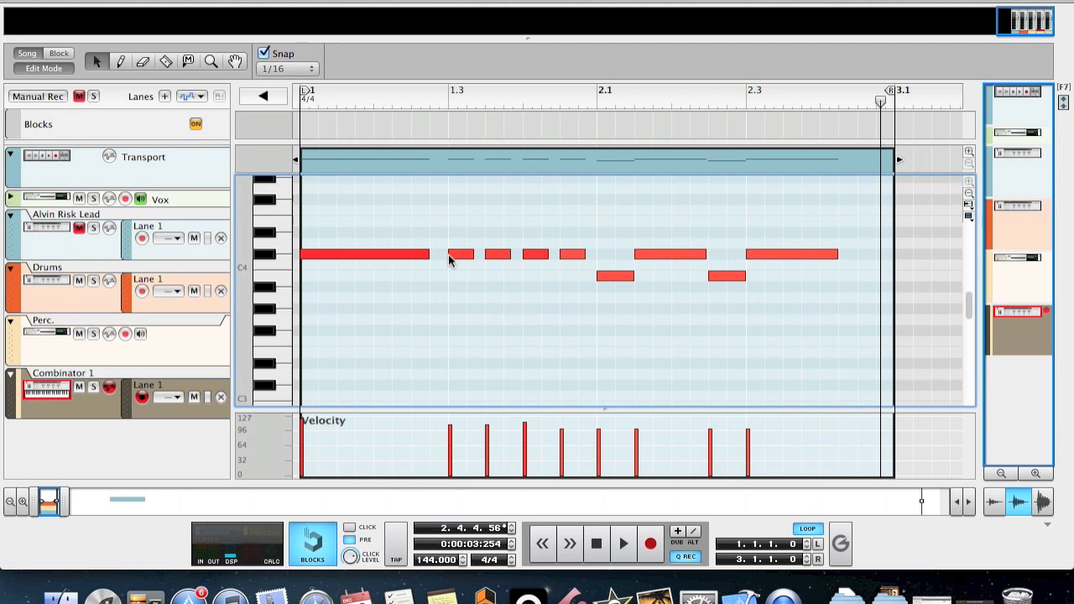
pyautogui.click(265, 54)
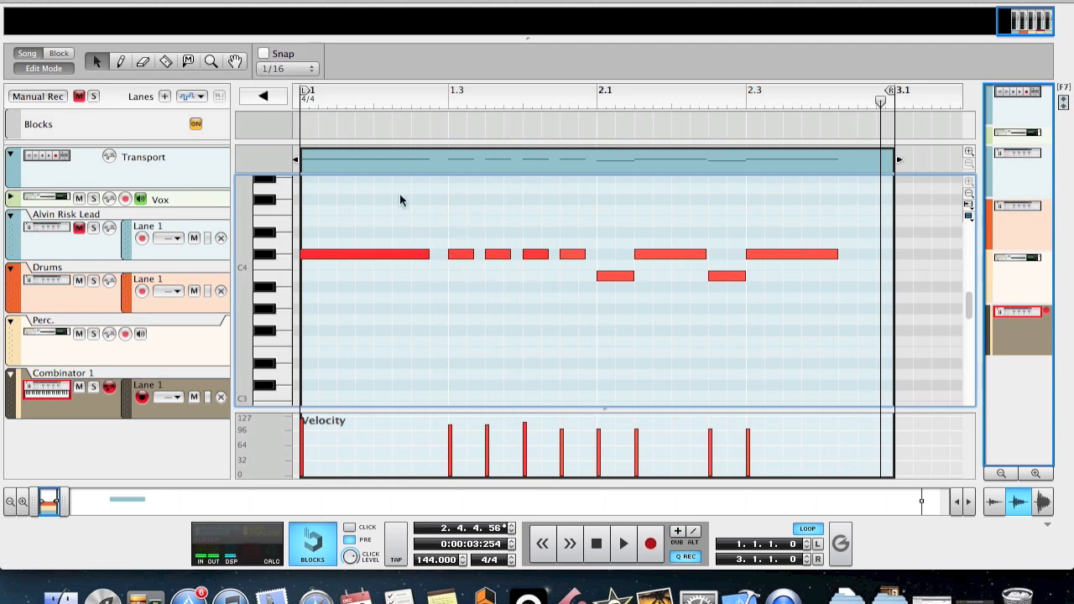
pyautogui.click(265, 54)
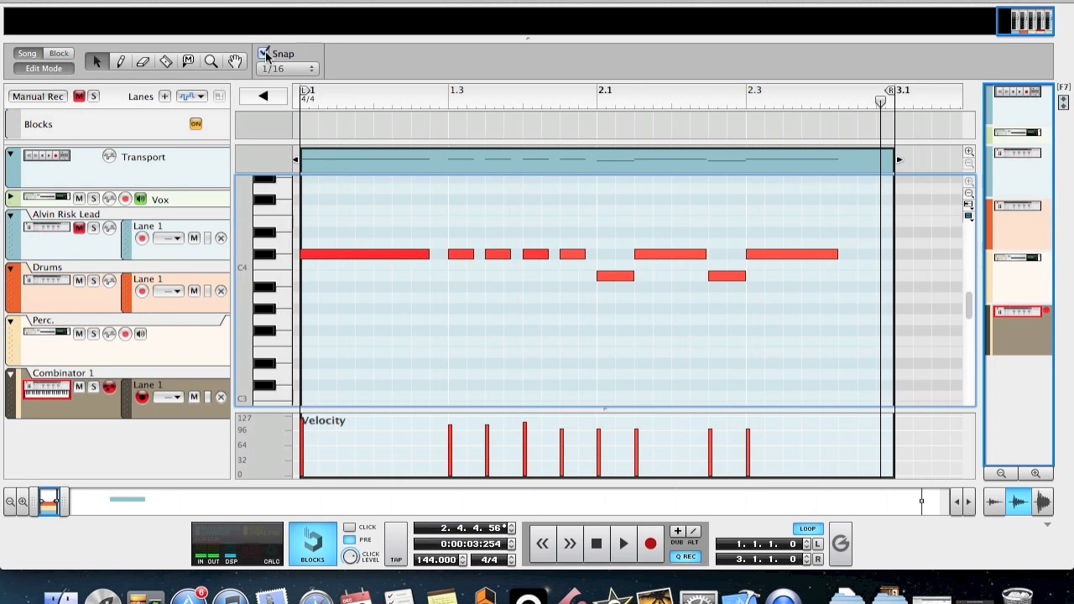